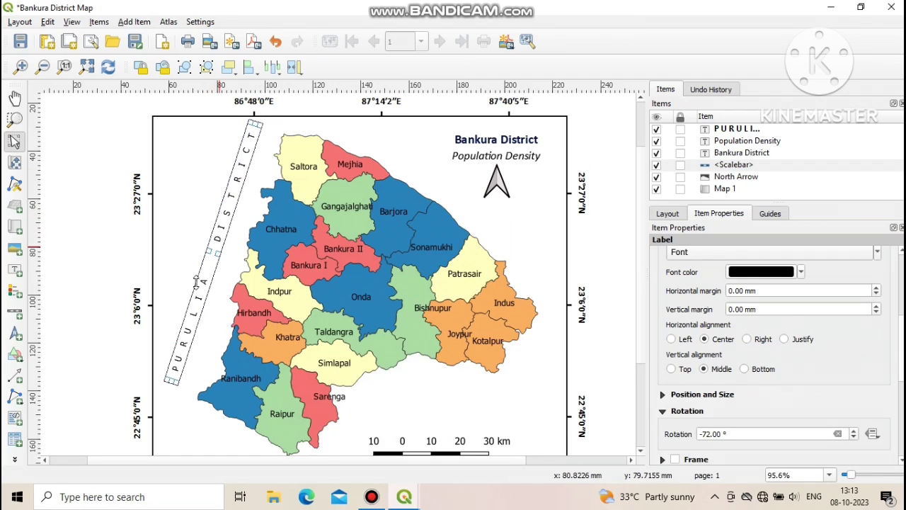
Step: Remove the extra space between PURULIA and DISTRICT in the label text
{"action": "left_click", "coordinate": [183, 256]}
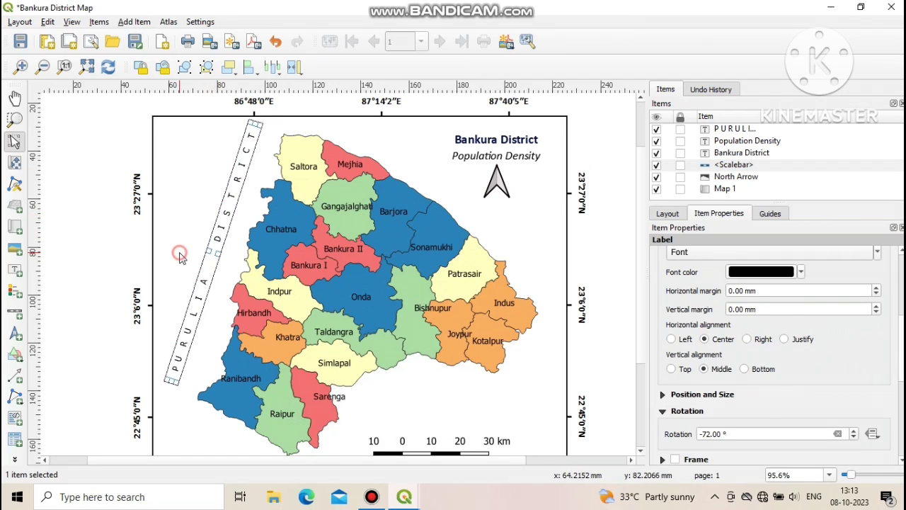
{"action": "left_click", "coordinate": [213, 239]}
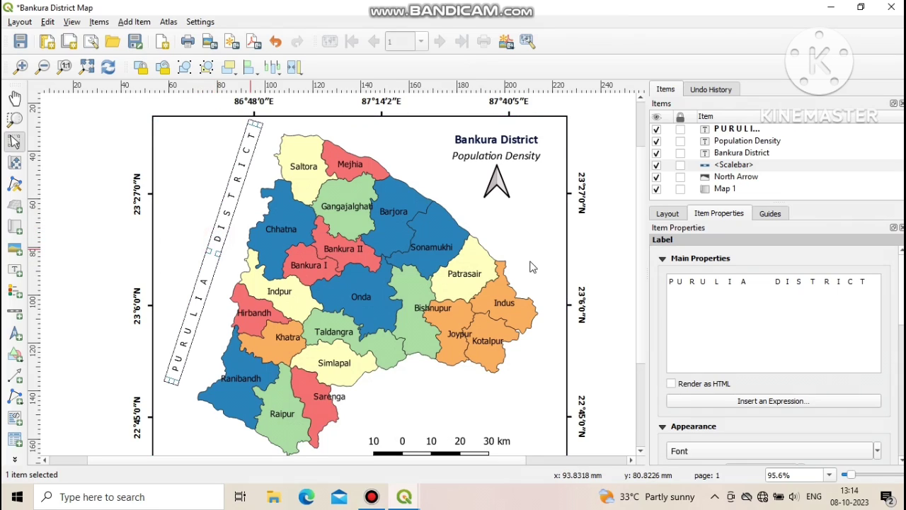
{"action": "left_click", "coordinate": [764, 282]}
{"action": "key", "text": "BackSpace"}
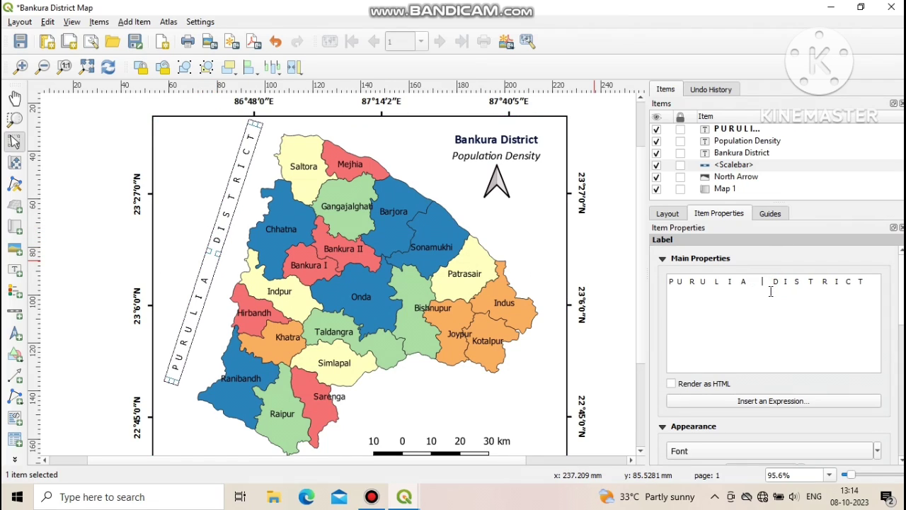
Step: Nudge the PURULIA DISTRICT label slightly downward along the map's west edge
{"action": "left_click", "coordinate": [211, 329]}
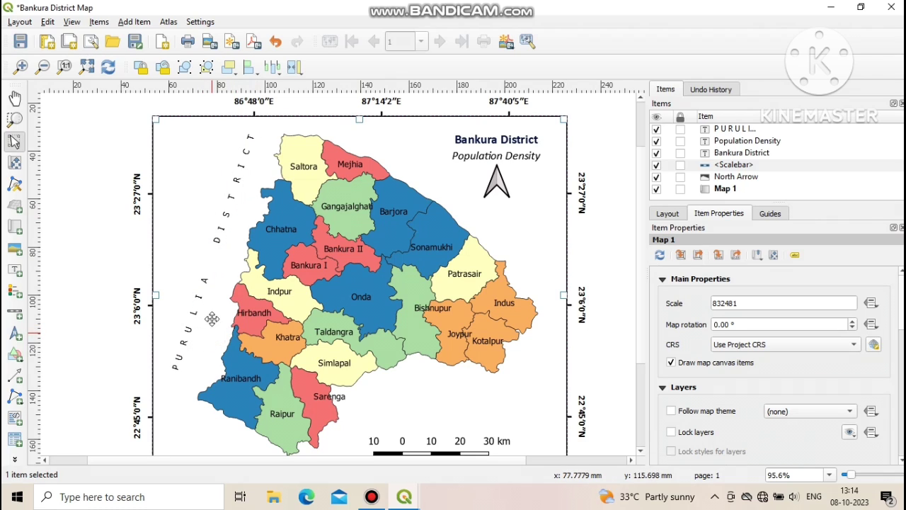
{"action": "left_click", "coordinate": [212, 262]}
{"action": "left_click_drag", "start_coordinate": [212, 261], "coordinate": [215, 267]}
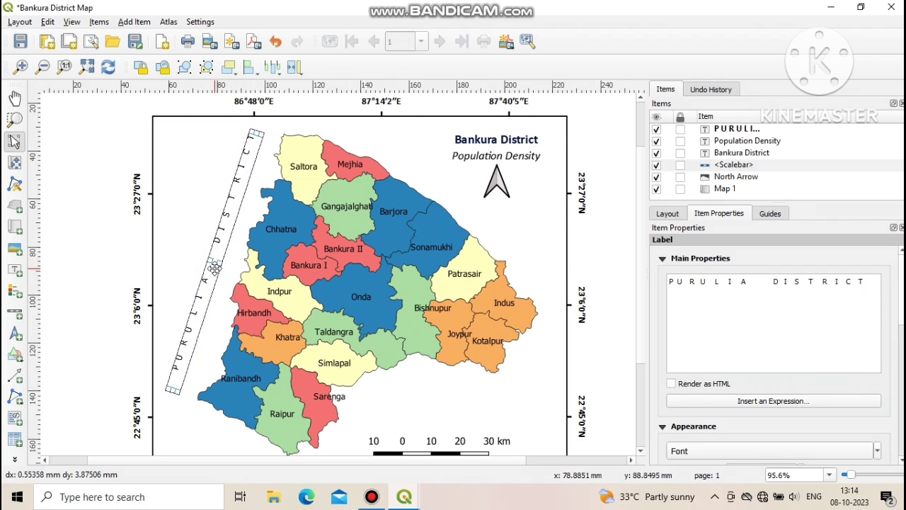
{"action": "left_click", "coordinate": [65, 304]}
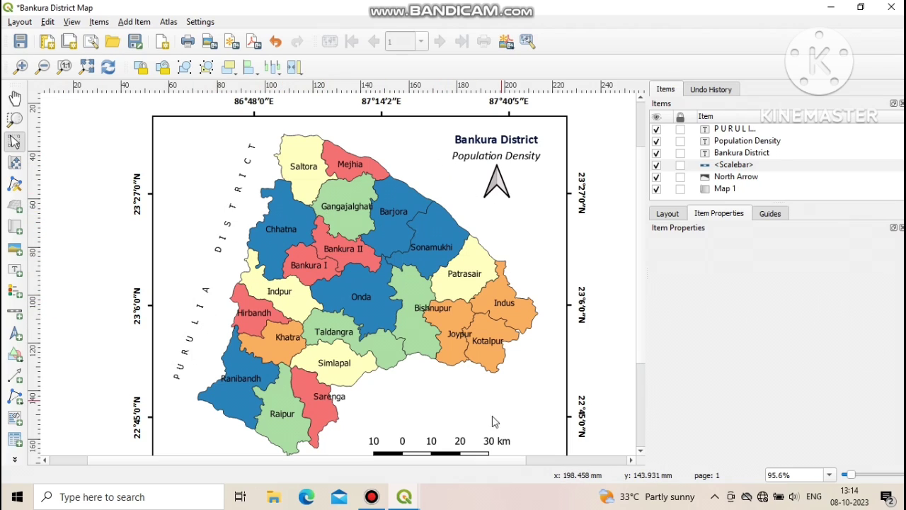
Step: Zoom out to view the whole layout page
{"action": "key", "text": "ctrl+minus"}
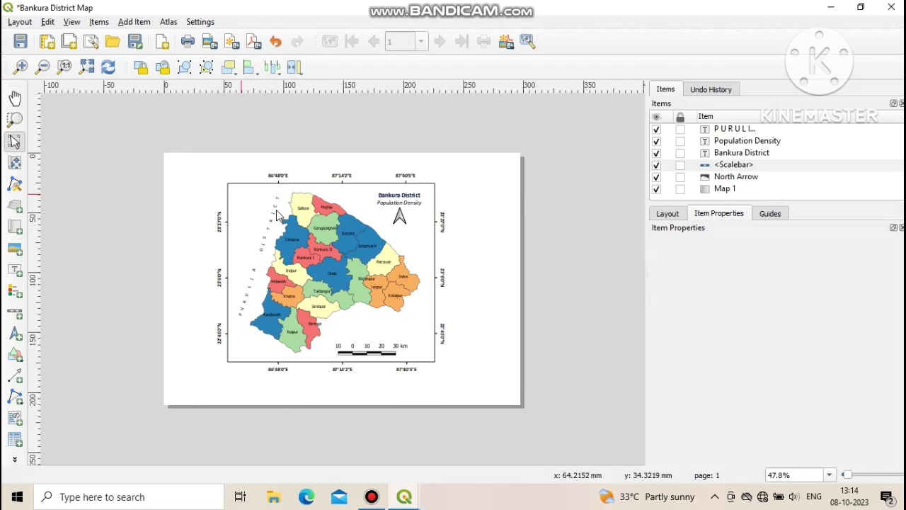
{"action": "scroll", "coordinate": [284, 219], "scroll_direction": "up", "scroll_amount": 1}
{"action": "scroll", "coordinate": [319, 138], "scroll_direction": "down", "scroll_amount": 1}
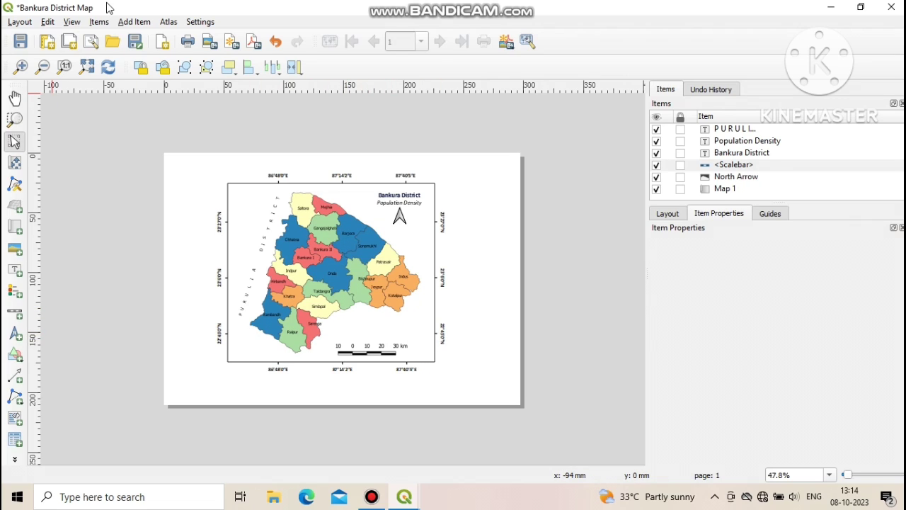
{"action": "left_click", "coordinate": [132, 22]}
{"action": "mouse_move", "coordinate": [153, 143]}
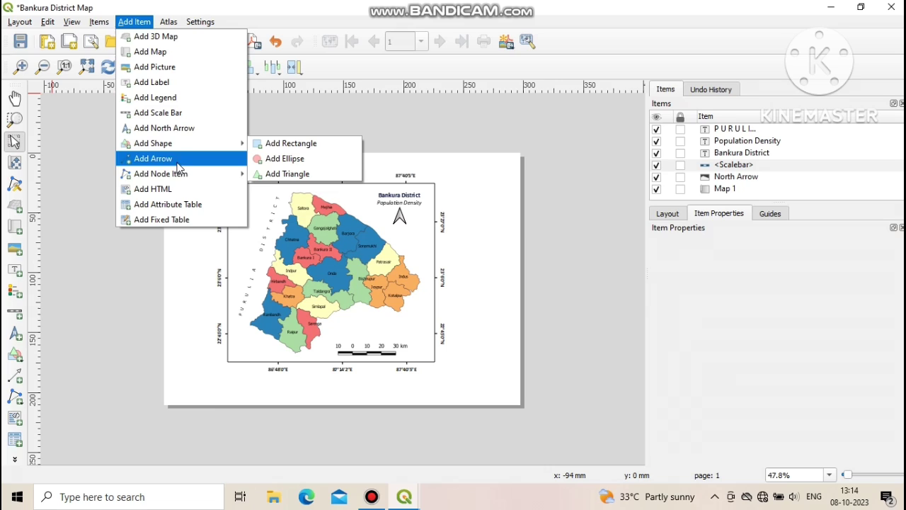
Step: Draw a legend box beside the map's right edge and shift it slightly left
{"action": "mouse_move", "coordinate": [160, 174]}
{"action": "left_click", "coordinate": [167, 98]}
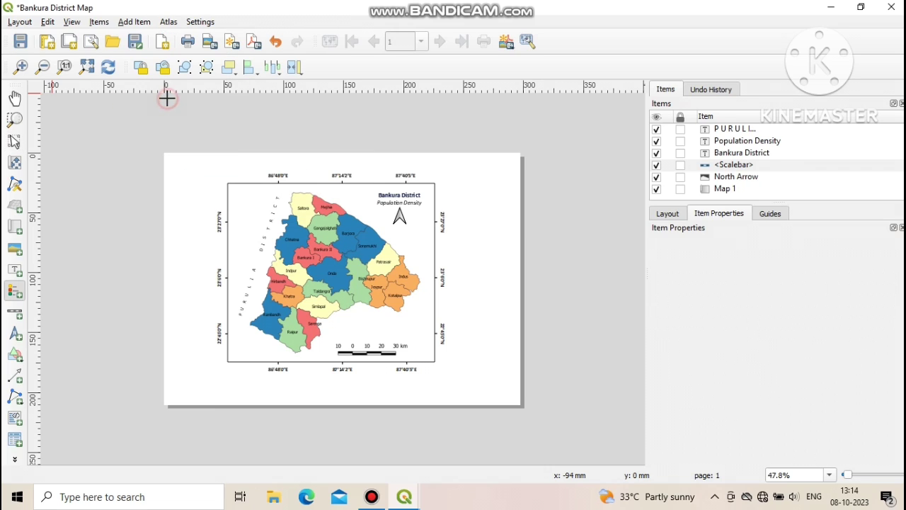
{"action": "scroll", "coordinate": [451, 295], "scroll_direction": "up", "scroll_amount": 1}
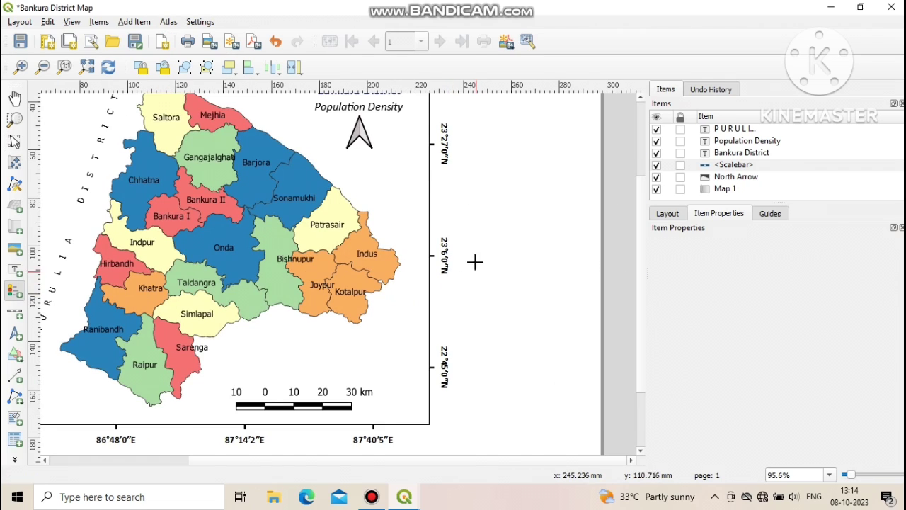
{"action": "left_click_drag", "start_coordinate": [475, 251], "coordinate": [556, 390]}
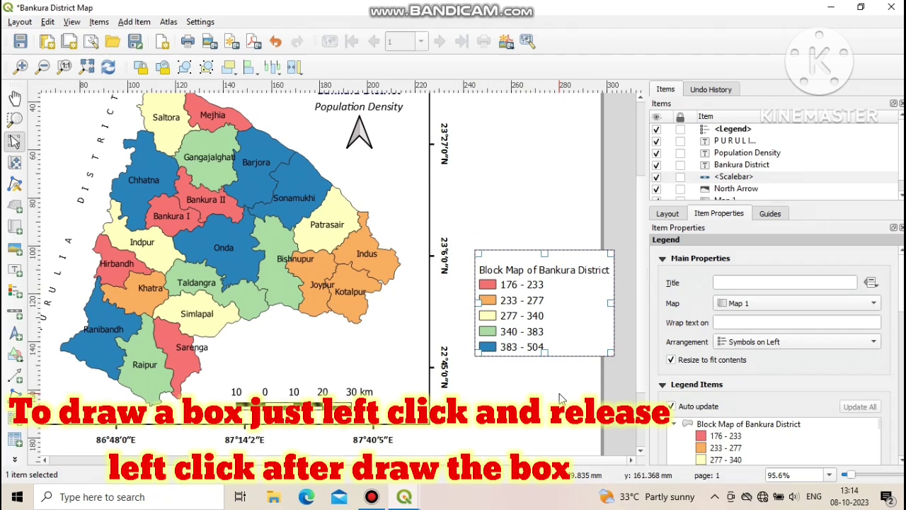
{"action": "left_click_drag", "start_coordinate": [544, 316], "coordinate": [531, 316]}
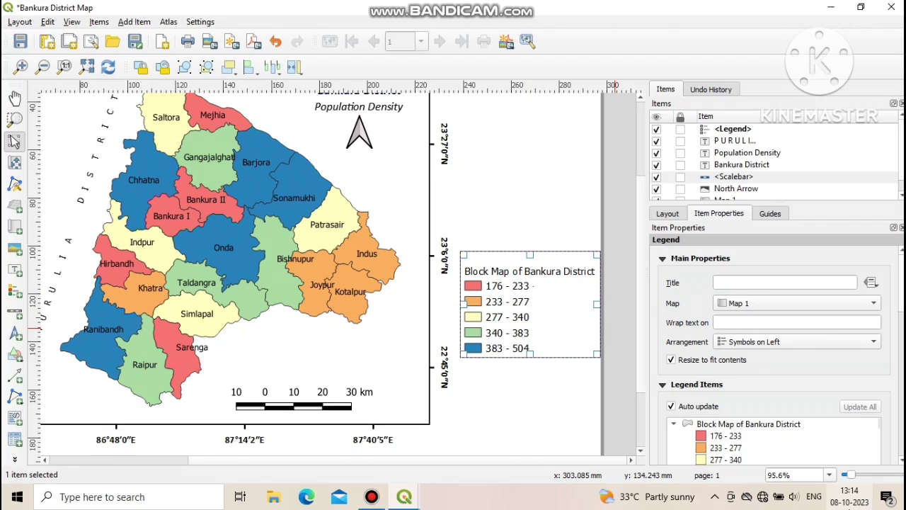
{"action": "scroll", "coordinate": [784, 453], "scroll_direction": "down", "scroll_amount": 2}
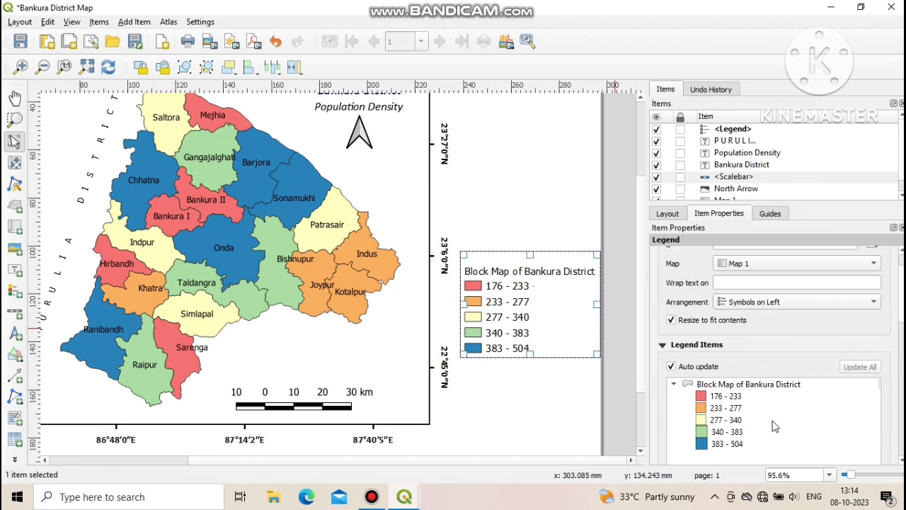
Step: Rename the 'Block Map of Bankura District' legend entry to 'Density in sq.km.'
{"action": "left_click", "coordinate": [751, 386]}
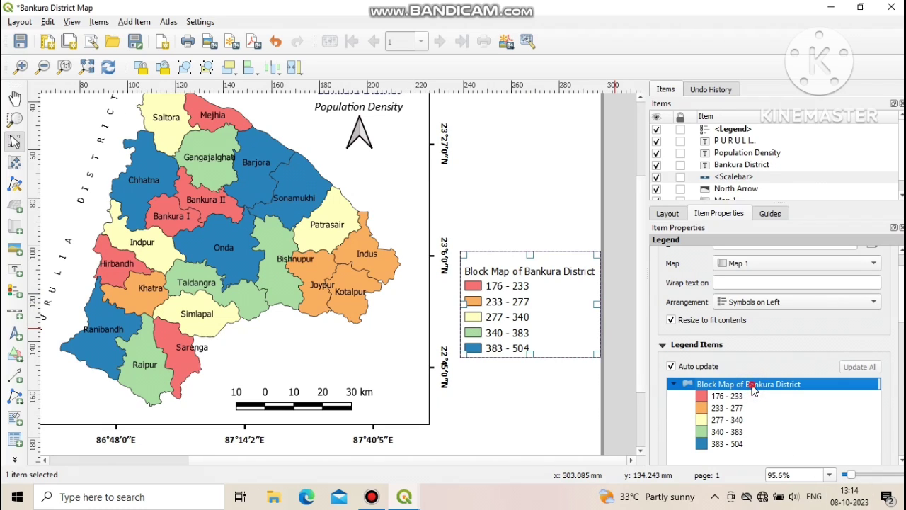
{"action": "double_click", "coordinate": [753, 387]}
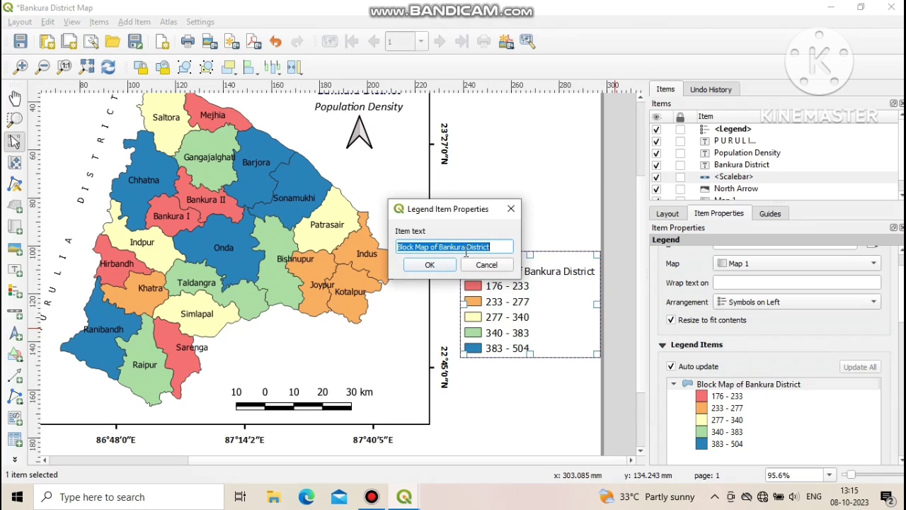
{"action": "type", "text": "Density in sq.km."}
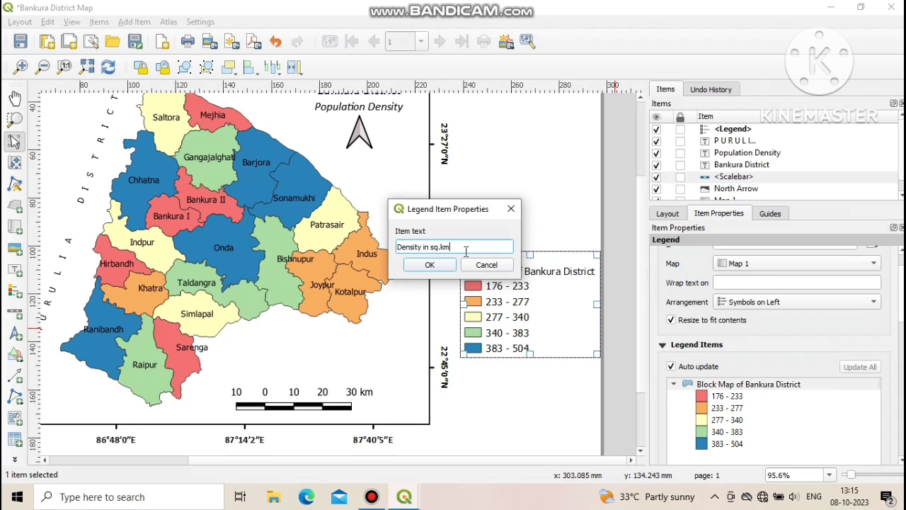
{"action": "left_click", "coordinate": [430, 264]}
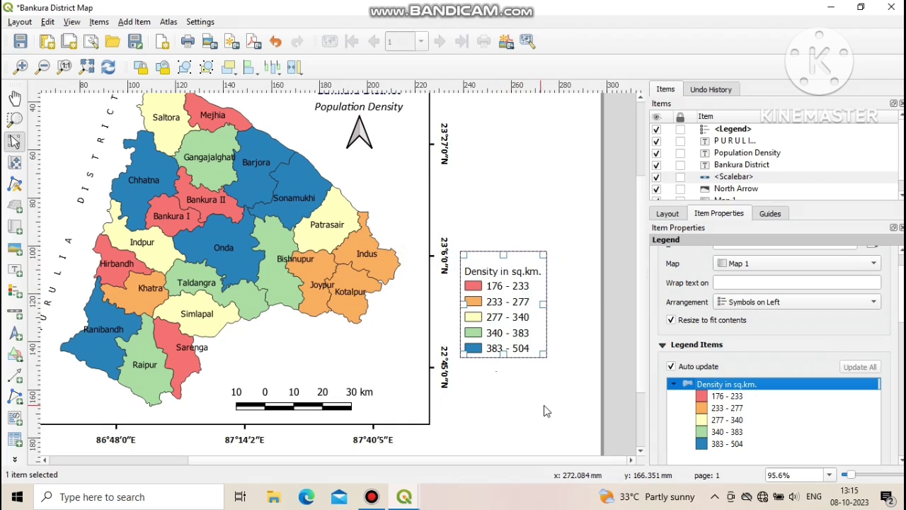
Step: Set the legend title font to Calibri, size 14
{"action": "scroll", "coordinate": [654, 373], "scroll_direction": "down", "scroll_amount": 1}
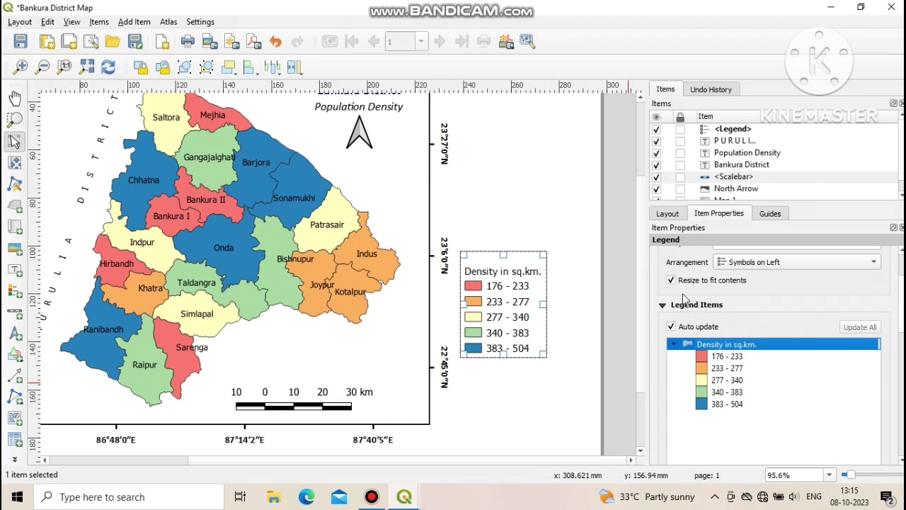
{"action": "scroll", "coordinate": [667, 383], "scroll_direction": "down", "scroll_amount": 1}
{"action": "scroll", "coordinate": [666, 382], "scroll_direction": "down", "scroll_amount": 3}
{"action": "scroll", "coordinate": [665, 382], "scroll_direction": "down", "scroll_amount": 2}
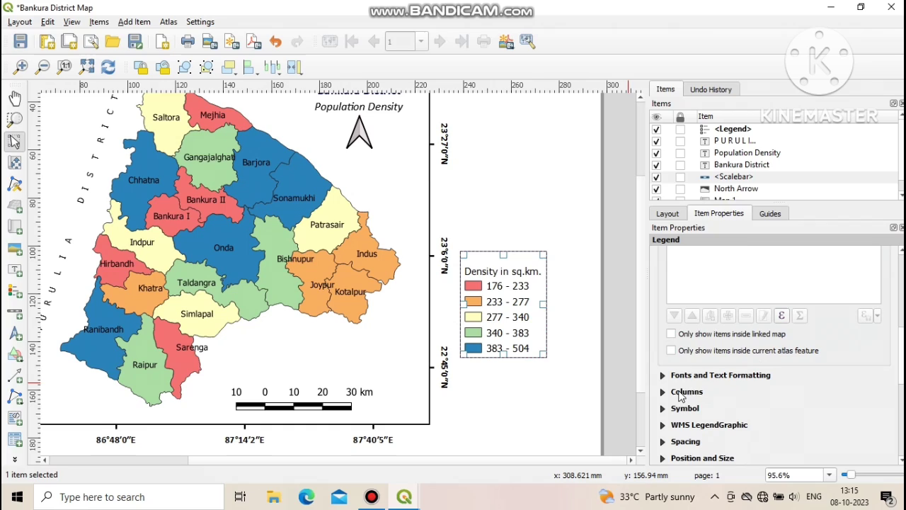
{"action": "left_click", "coordinate": [661, 377]}
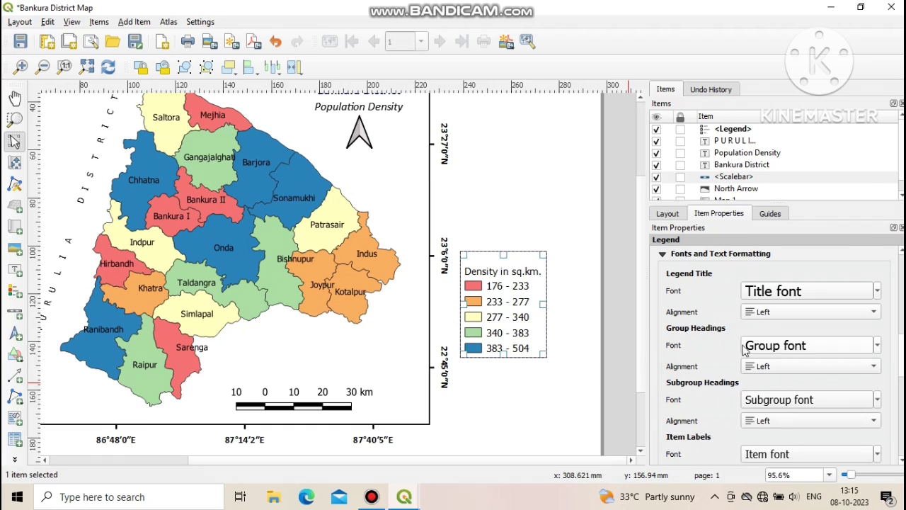
{"action": "left_click", "coordinate": [775, 296]}
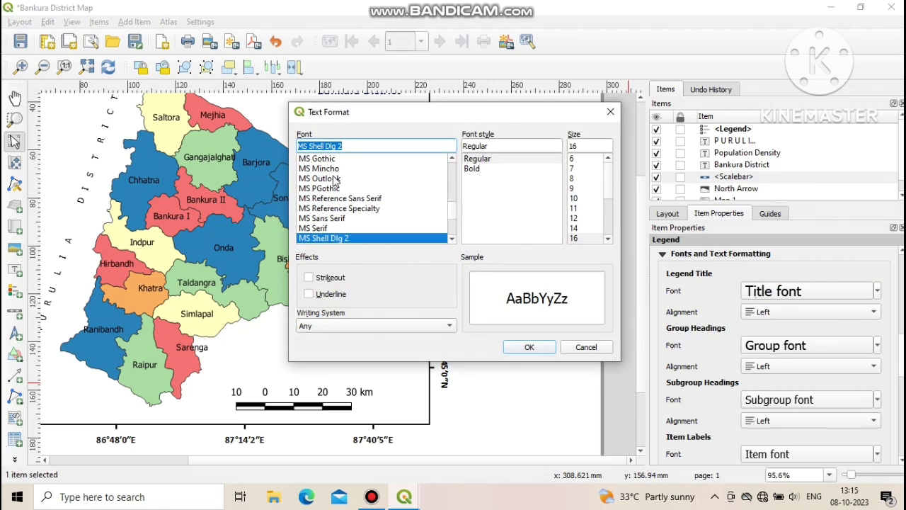
{"action": "type", "text": "ch"}
{"action": "left_click", "coordinate": [326, 170]}
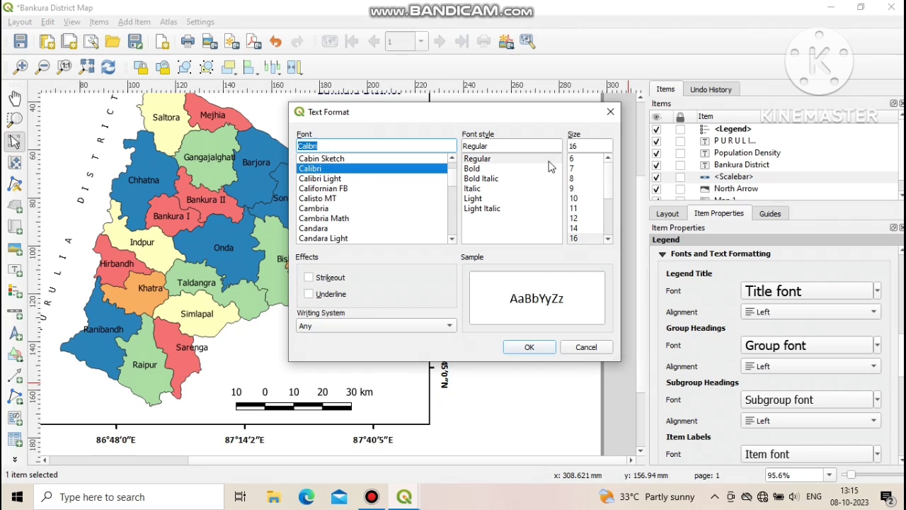
{"action": "left_click", "coordinate": [574, 228]}
{"action": "left_click", "coordinate": [531, 349]}
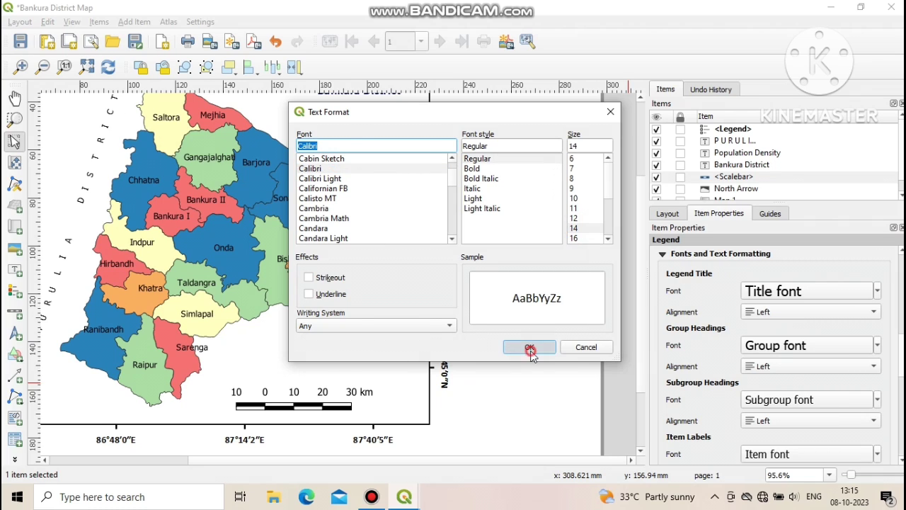
Step: Make the legend title font bold, keeping size 14
{"action": "left_click", "coordinate": [761, 291]}
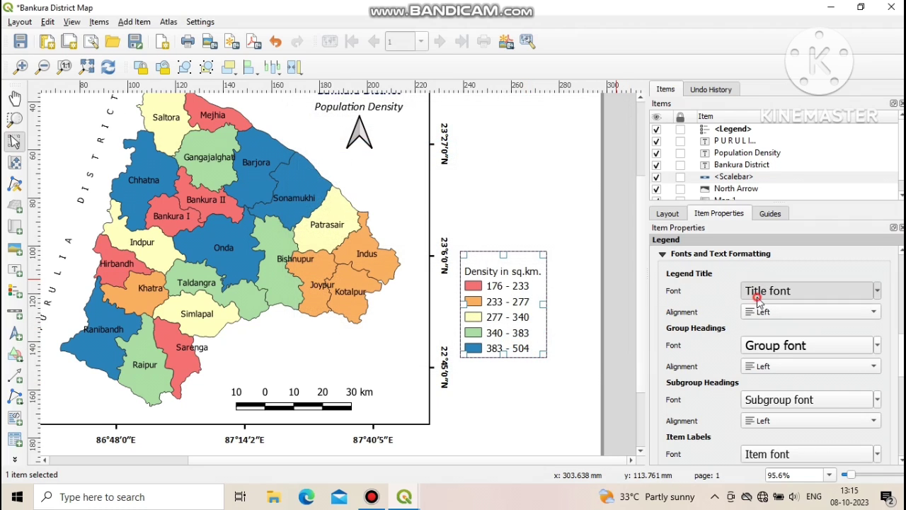
{"action": "left_click", "coordinate": [476, 170]}
{"action": "left_click", "coordinate": [531, 347]}
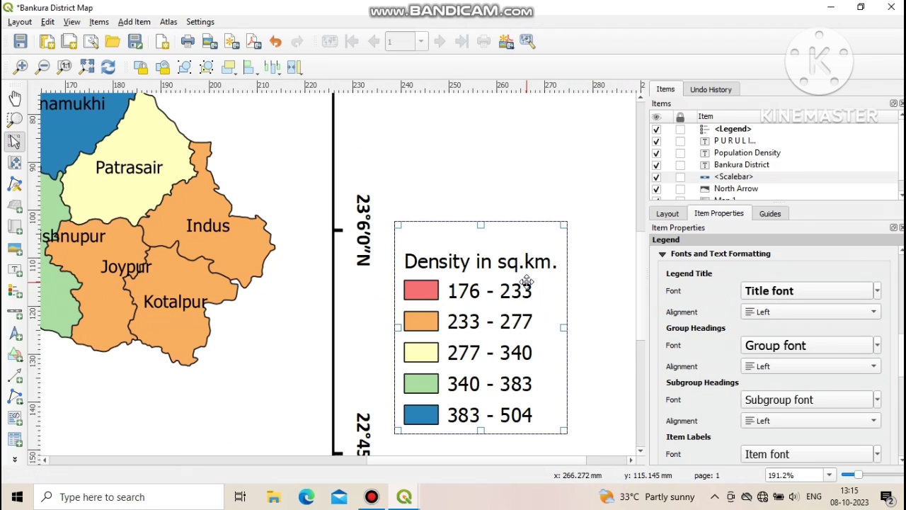
{"action": "left_click", "coordinate": [749, 291]}
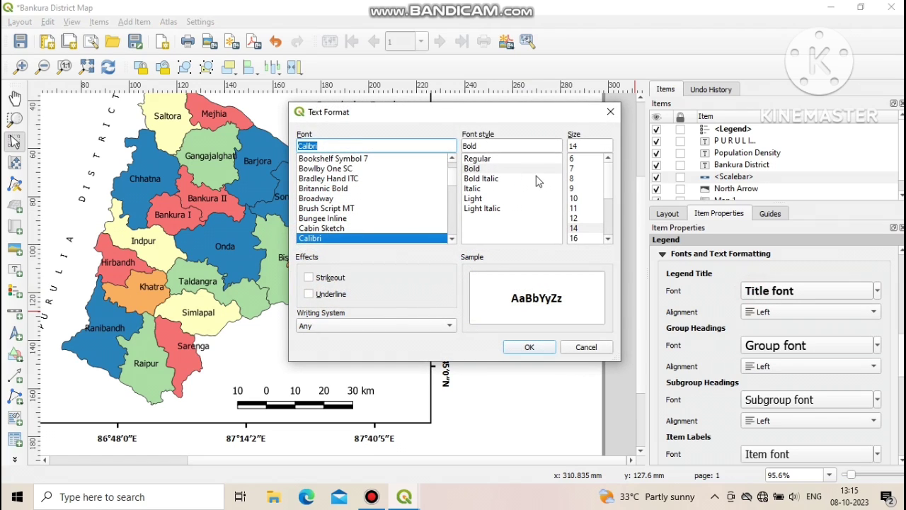
{"action": "left_click", "coordinate": [575, 238]}
{"action": "left_click", "coordinate": [529, 347]}
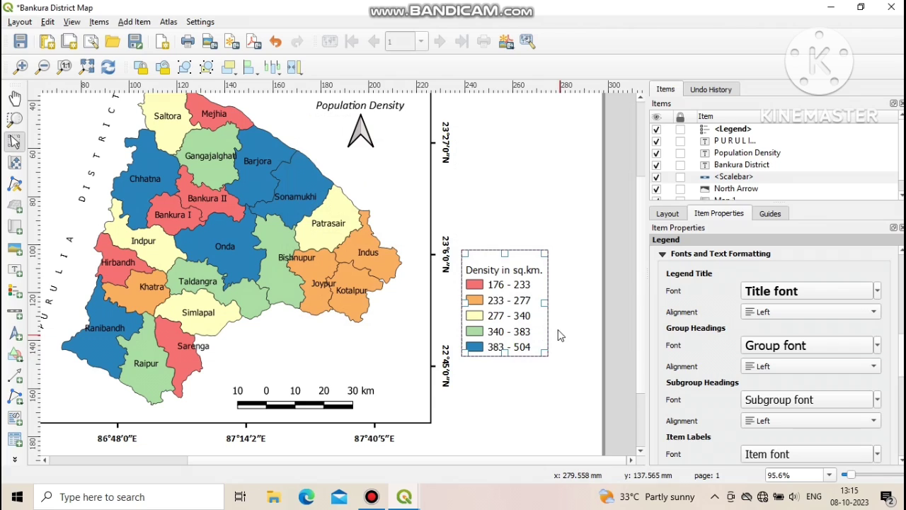
Step: Set the legend group headings to Calibri Bold 14
{"action": "left_click", "coordinate": [771, 347]}
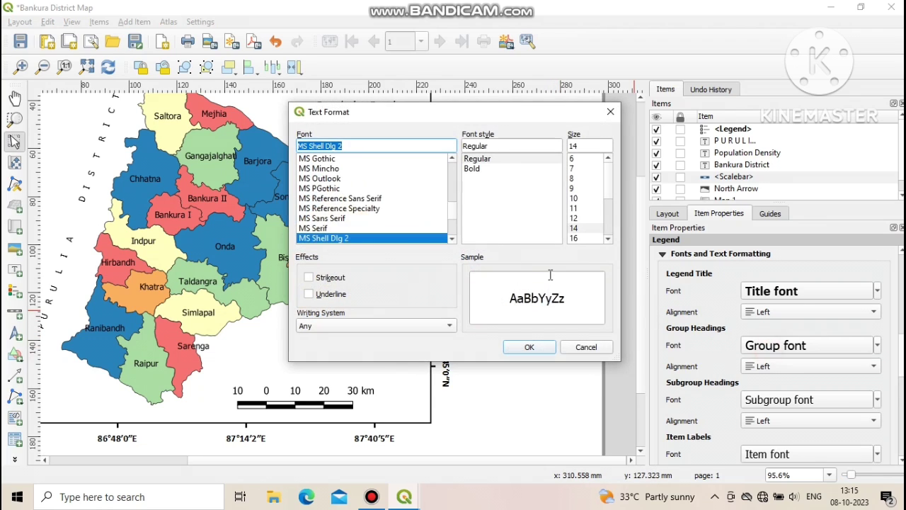
{"action": "scroll", "coordinate": [358, 170], "scroll_direction": "up", "scroll_amount": 15}
{"action": "left_click", "coordinate": [320, 168]}
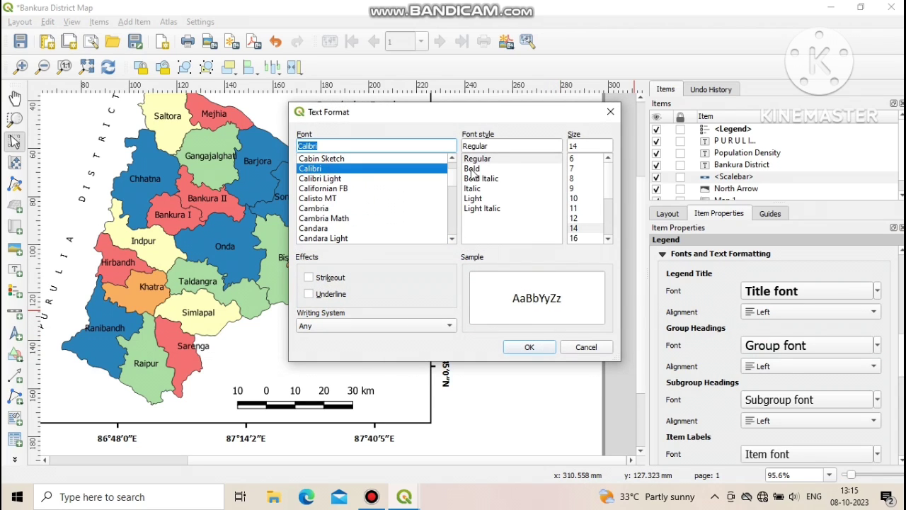
{"action": "left_click", "coordinate": [472, 168]}
{"action": "left_click", "coordinate": [574, 228]}
{"action": "left_click", "coordinate": [528, 346]}
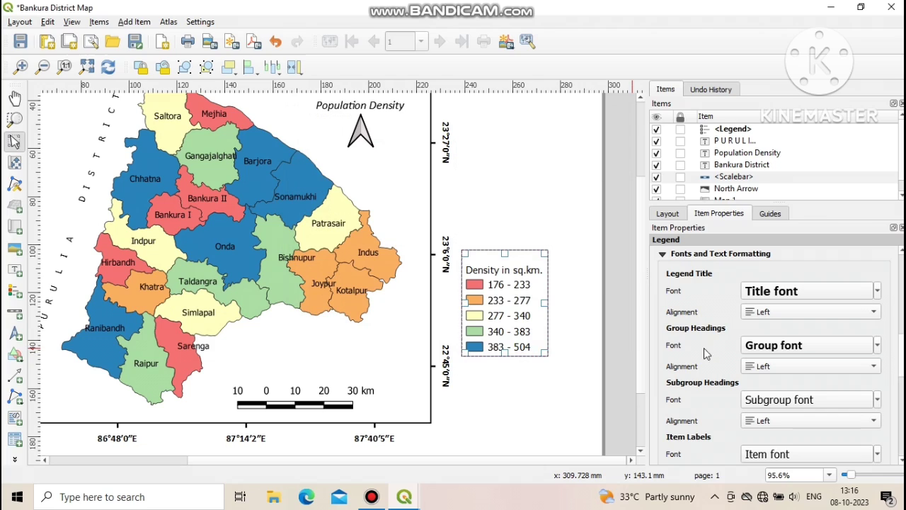
Step: Set the legend subgroup headings to Calibri Bold 14
{"action": "left_click", "coordinate": [764, 401]}
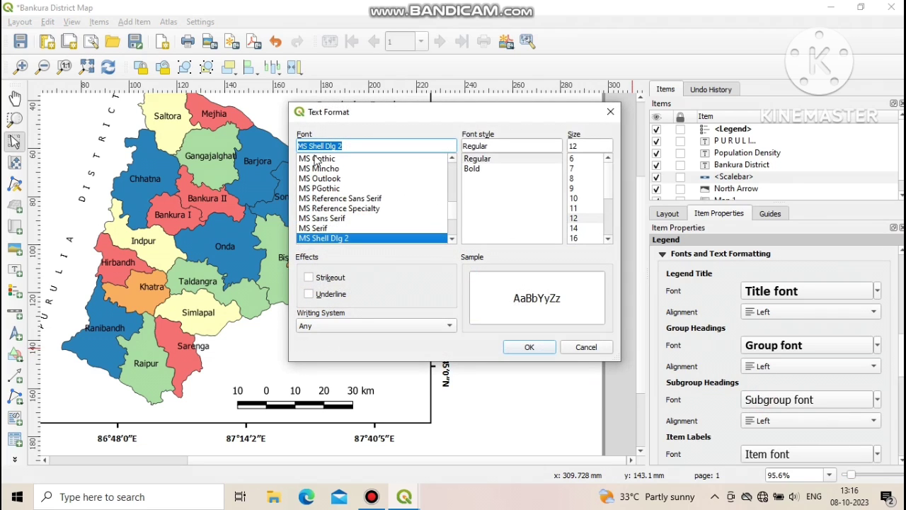
{"action": "key", "text": "c"}
{"action": "key", "text": "l"}
{"action": "scroll", "coordinate": [340, 166], "scroll_direction": "up", "scroll_amount": 10}
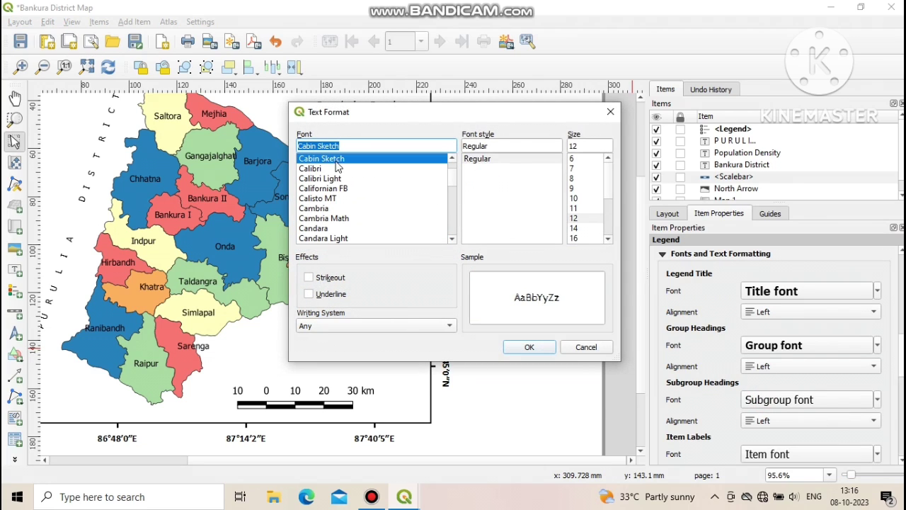
{"action": "left_click", "coordinate": [320, 168]}
{"action": "left_click", "coordinate": [471, 168]}
{"action": "left_click", "coordinate": [574, 228]}
{"action": "left_click", "coordinate": [544, 349]}
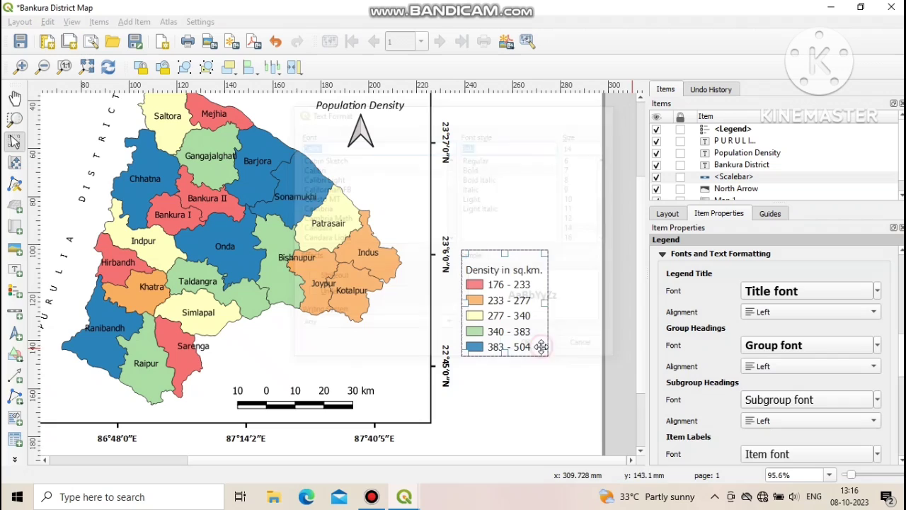
Step: Select the legend and look through its Rotation, Position and Symbol settings
{"action": "left_click", "coordinate": [547, 403]}
{"action": "left_click", "coordinate": [492, 283]}
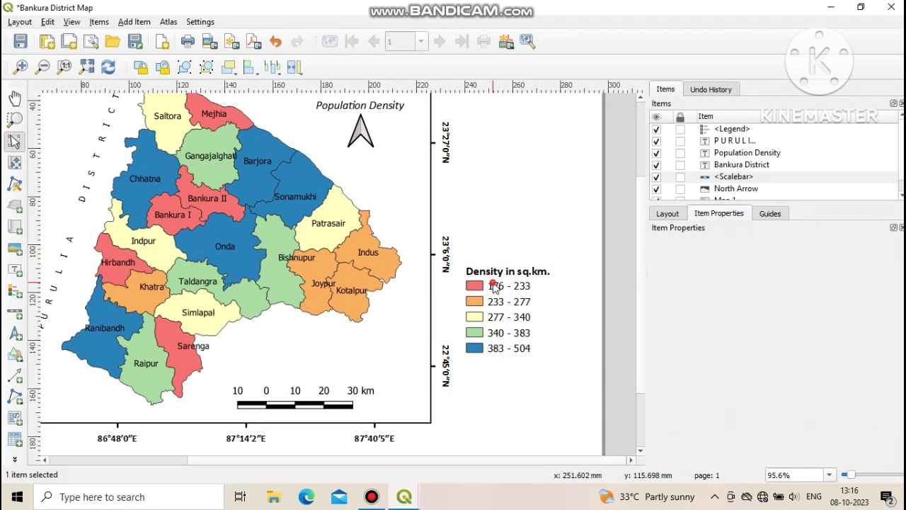
{"action": "scroll", "coordinate": [680, 388], "scroll_direction": "down", "scroll_amount": 3}
{"action": "scroll", "coordinate": [680, 391], "scroll_direction": "down", "scroll_amount": 5}
{"action": "scroll", "coordinate": [680, 391], "scroll_direction": "down", "scroll_amount": 2}
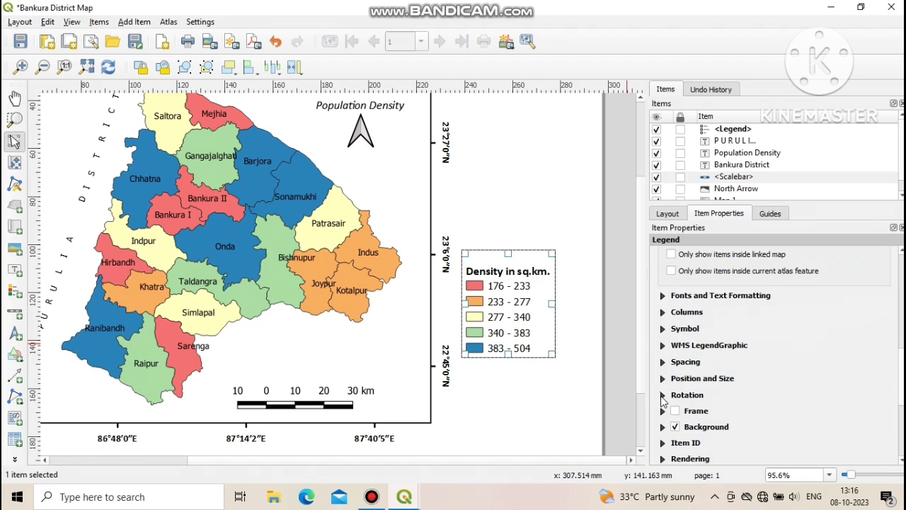
{"action": "left_click", "coordinate": [662, 395]}
{"action": "left_click", "coordinate": [662, 396]}
{"action": "left_click", "coordinate": [663, 378]}
{"action": "left_click", "coordinate": [663, 378]}
{"action": "left_click", "coordinate": [660, 330]}
{"action": "left_click", "coordinate": [663, 331]}
Step: Raise the legend's column count from 1 to 2
{"action": "left_click", "coordinate": [663, 316]}
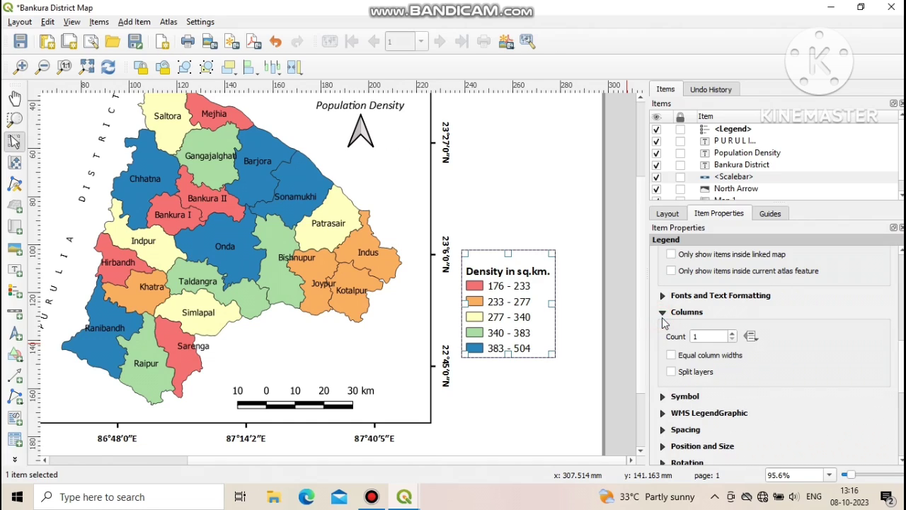
{"action": "left_click", "coordinate": [733, 335]}
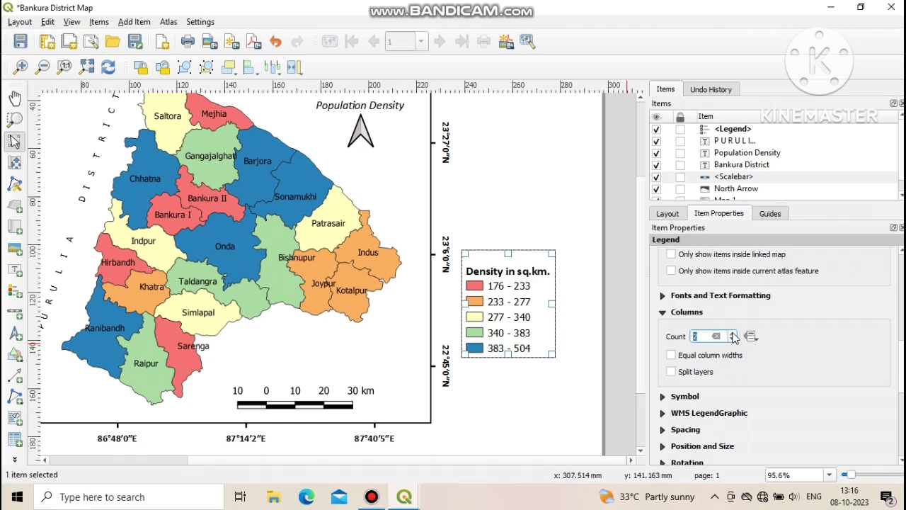
{"action": "left_click", "coordinate": [483, 387]}
{"action": "left_click", "coordinate": [508, 351]}
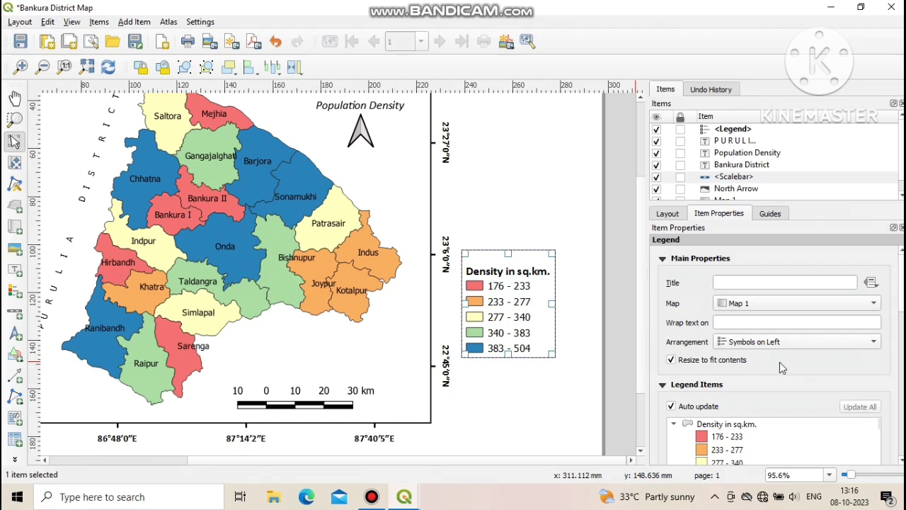
{"action": "left_click", "coordinate": [743, 447]}
{"action": "double_click", "coordinate": [742, 440]}
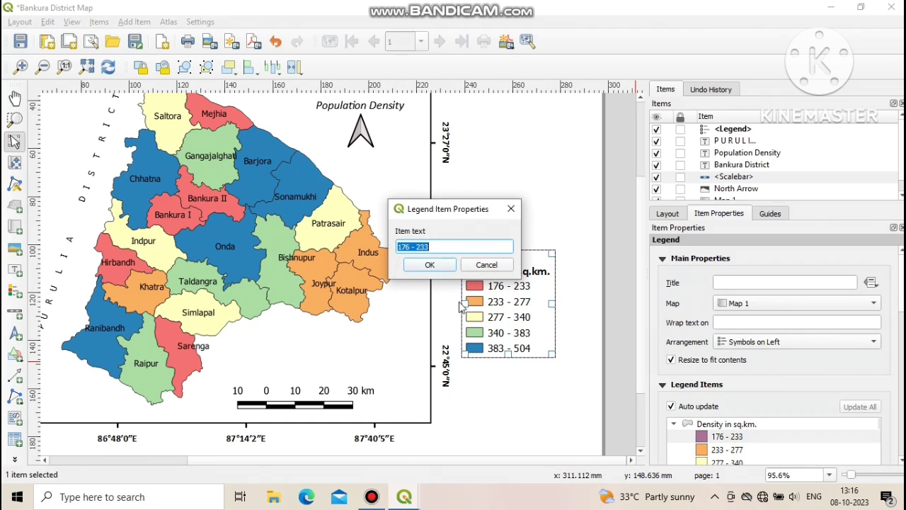
{"action": "left_click", "coordinate": [481, 266]}
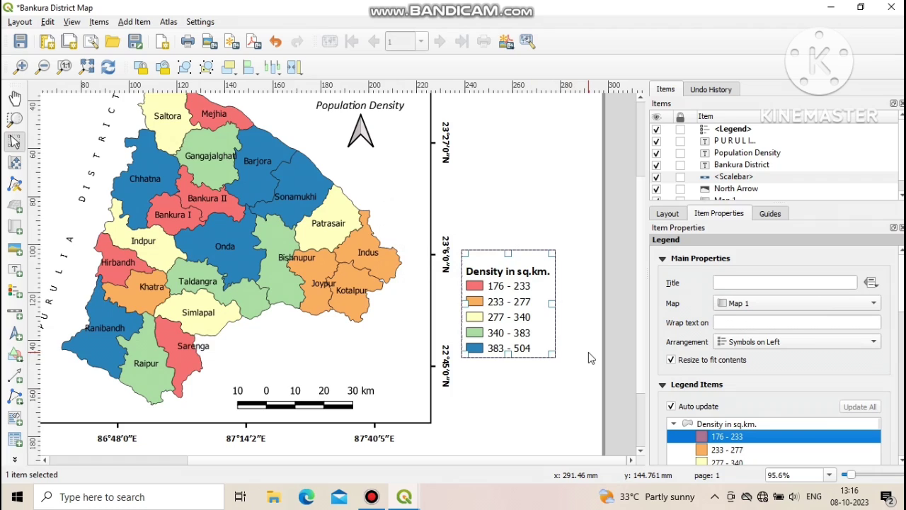
{"action": "scroll", "coordinate": [588, 352], "scroll_direction": "down", "scroll_amount": 1}
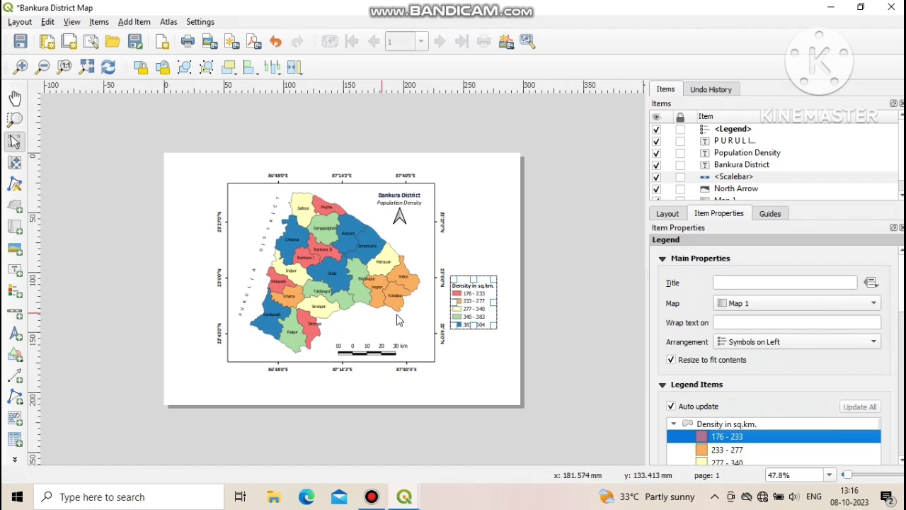
Step: Move the legend to the map's lower-right corner and the scale bar to its lower-left
{"action": "left_click_drag", "start_coordinate": [476, 309], "coordinate": [372, 347]}
{"action": "scroll", "coordinate": [432, 377], "scroll_direction": "up", "scroll_amount": 1}
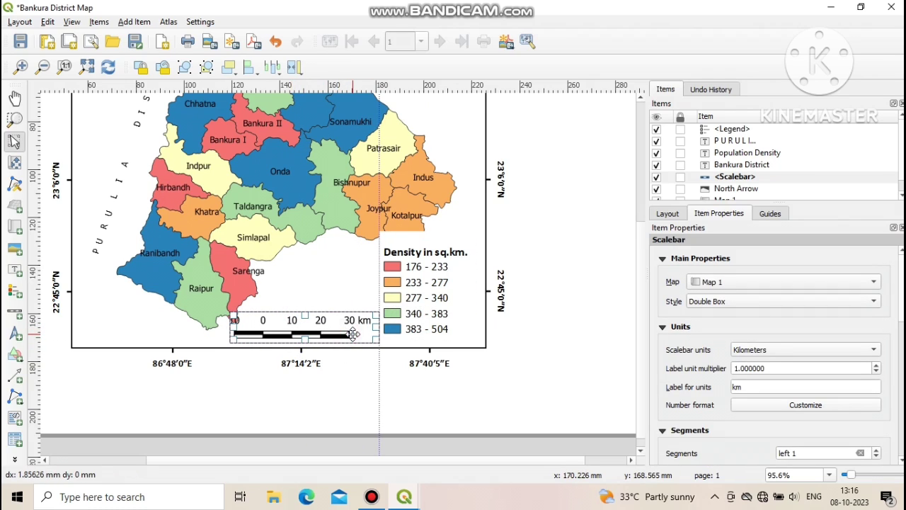
{"action": "left_click_drag", "start_coordinate": [320, 324], "coordinate": [146, 322]}
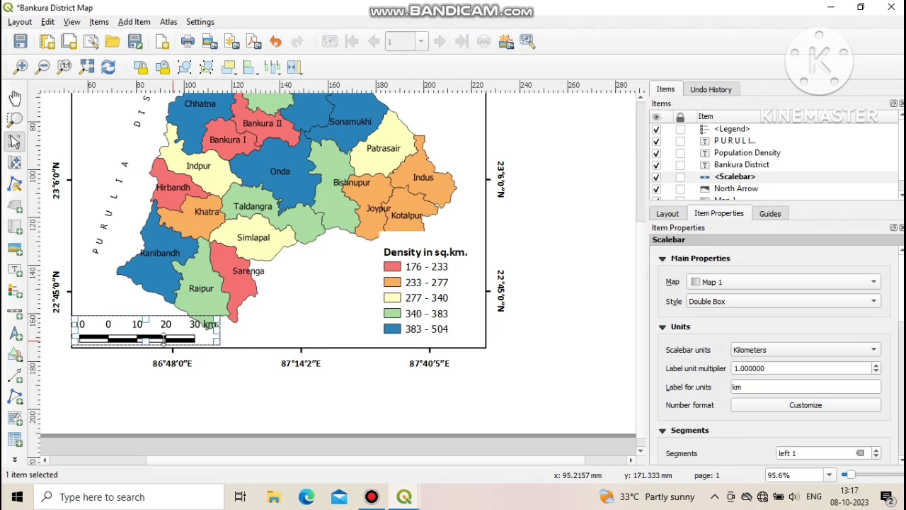
{"action": "scroll", "coordinate": [385, 394], "scroll_direction": "down", "scroll_amount": 1}
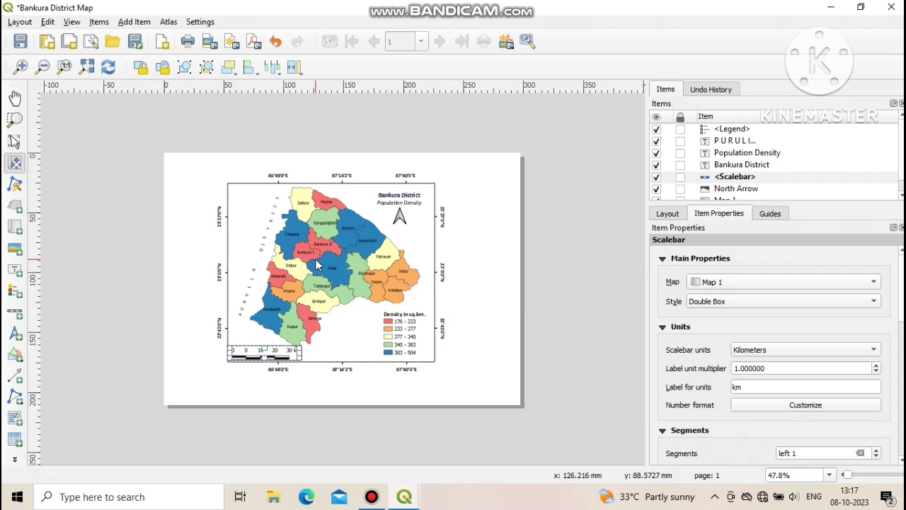
Step: Shift the legend slightly further left inside the map
{"action": "left_click", "coordinate": [14, 141]}
{"action": "scroll", "coordinate": [294, 358], "scroll_direction": "up", "scroll_amount": 1}
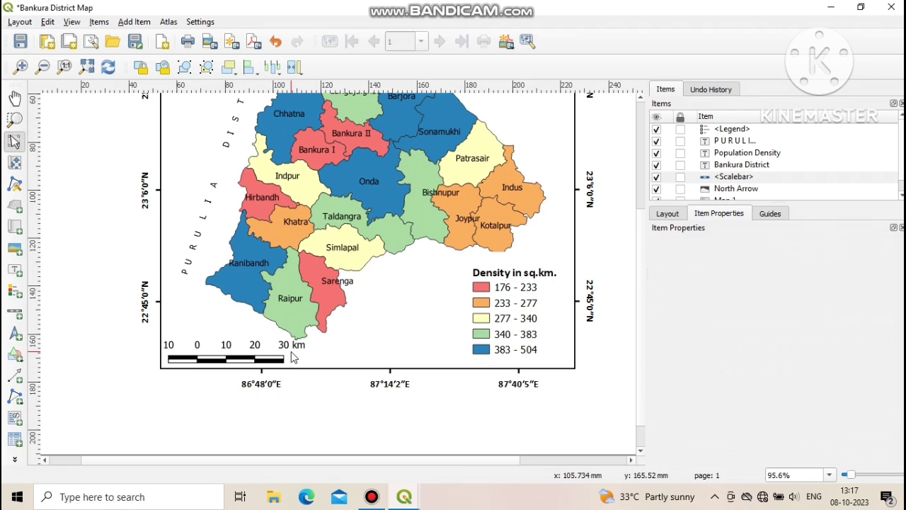
{"action": "left_click", "coordinate": [507, 320]}
{"action": "left_click_drag", "start_coordinate": [523, 317], "coordinate": [473, 319]}
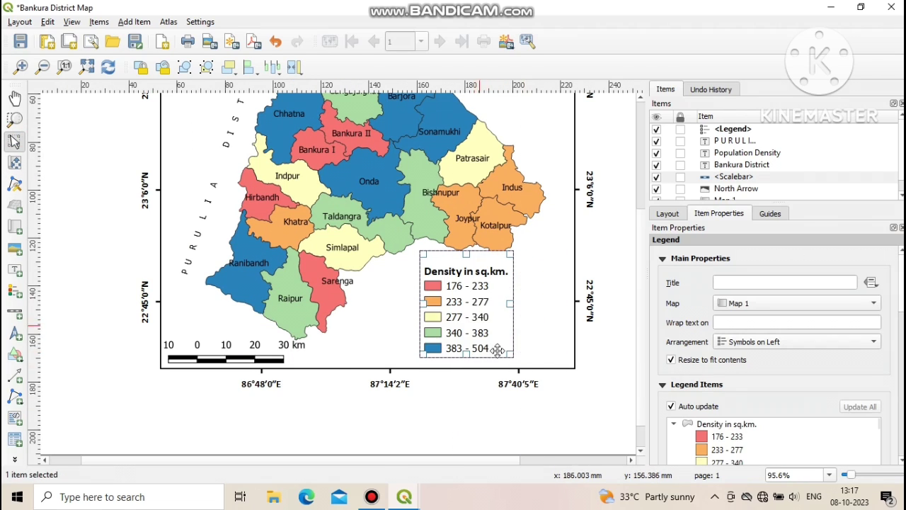
{"action": "scroll", "coordinate": [241, 207], "scroll_direction": "down", "scroll_amount": 1}
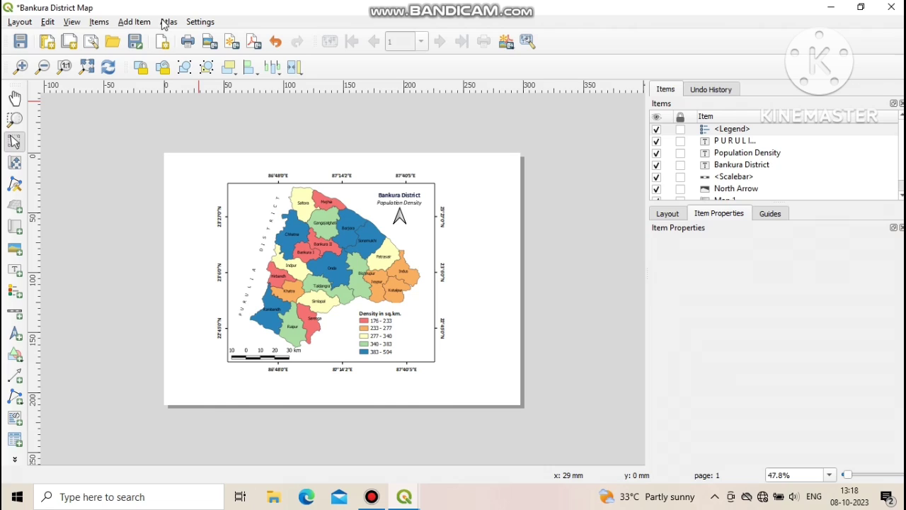
{"action": "left_click", "coordinate": [126, 24]}
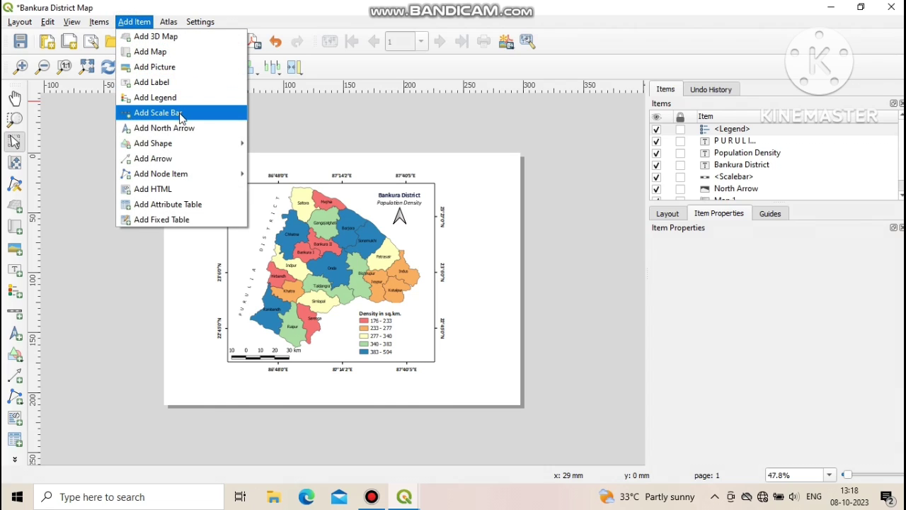
{"action": "mouse_move", "coordinate": [153, 143]}
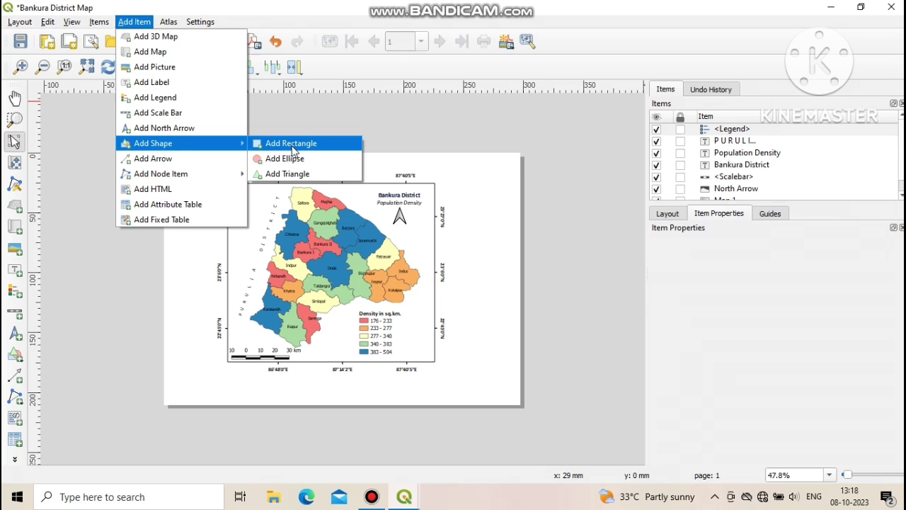
Step: Draw a rectangle enclosing the whole map area on the page
{"action": "left_click", "coordinate": [290, 145]}
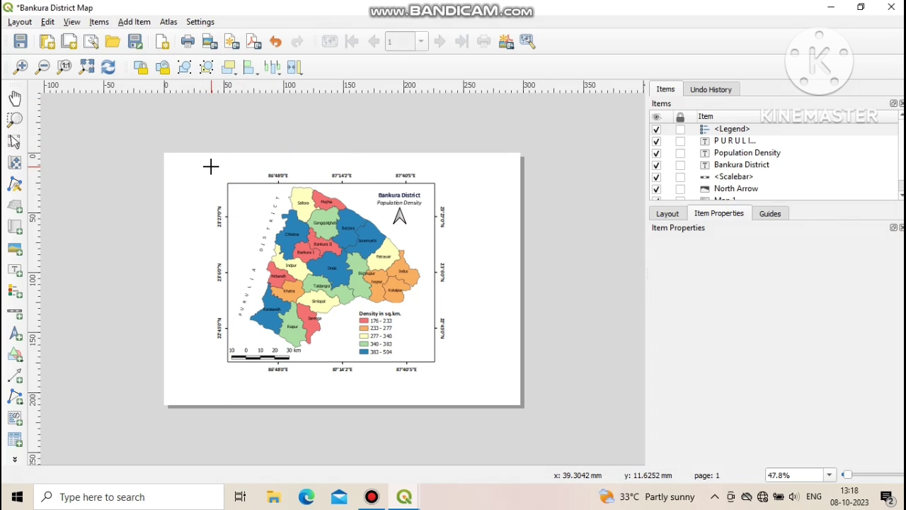
{"action": "left_click_drag", "start_coordinate": [210, 166], "coordinate": [452, 378]}
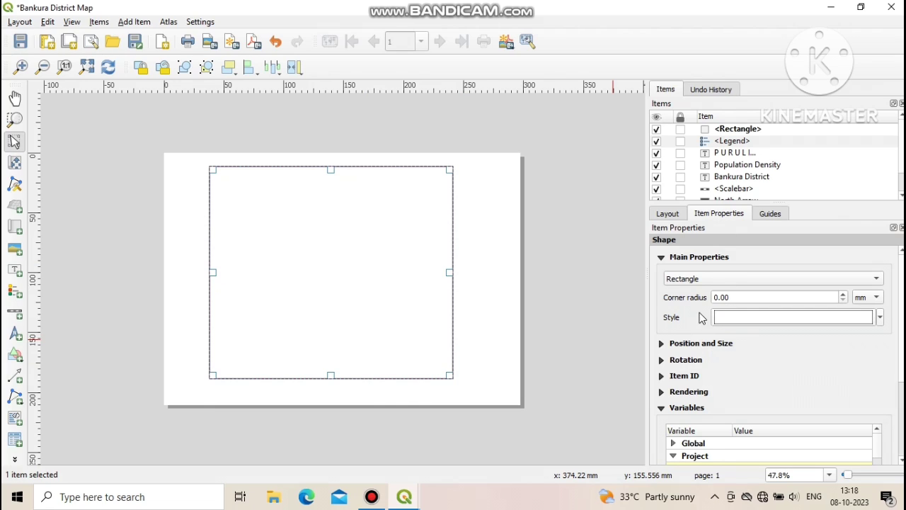
Step: Set the rectangle's fill style to No Brush so the map shows through
{"action": "left_click", "coordinate": [737, 318]}
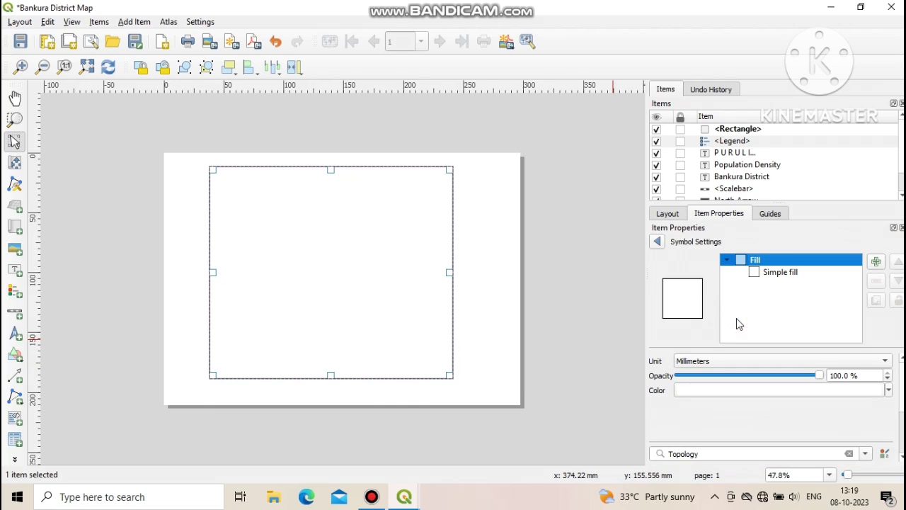
{"action": "left_click", "coordinate": [765, 276]}
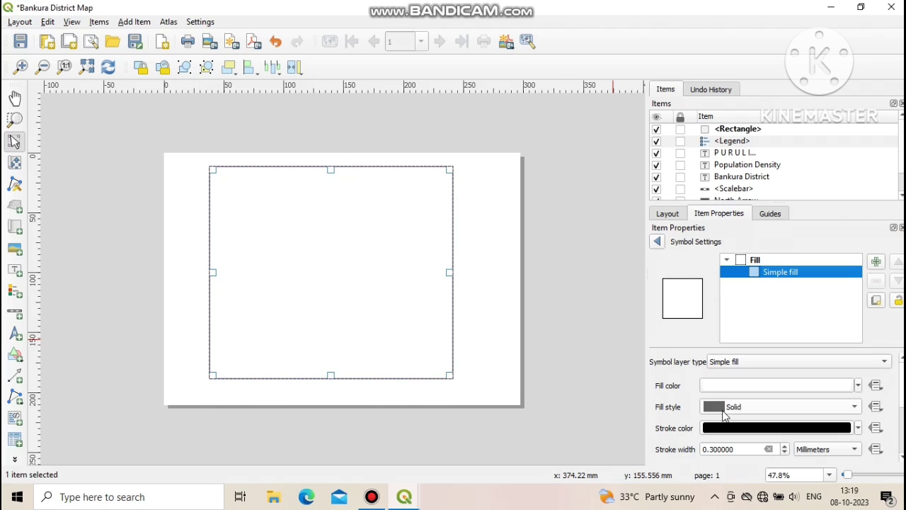
{"action": "left_click", "coordinate": [719, 407]}
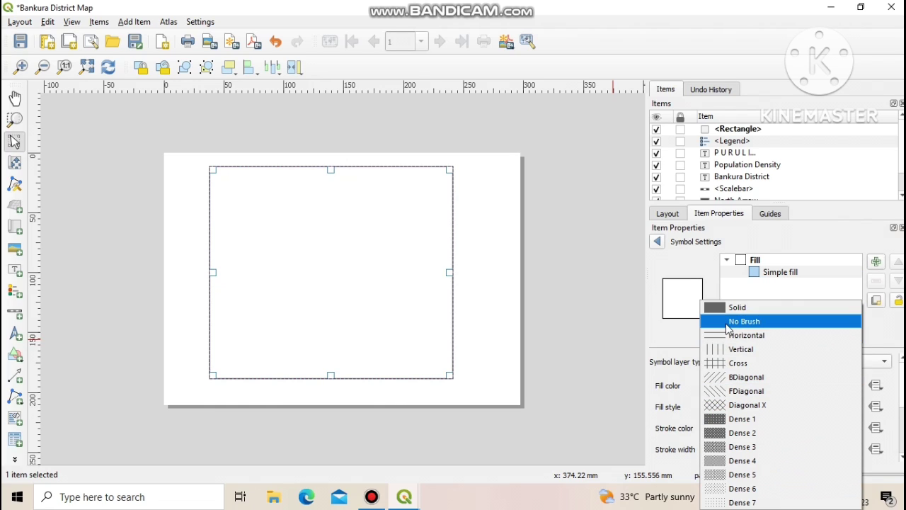
{"action": "left_click", "coordinate": [729, 321]}
Step: Thicken the rectangle's black outline to 0.7 mm and check the frame
{"action": "scroll", "coordinate": [671, 414], "scroll_direction": "down", "scroll_amount": 2}
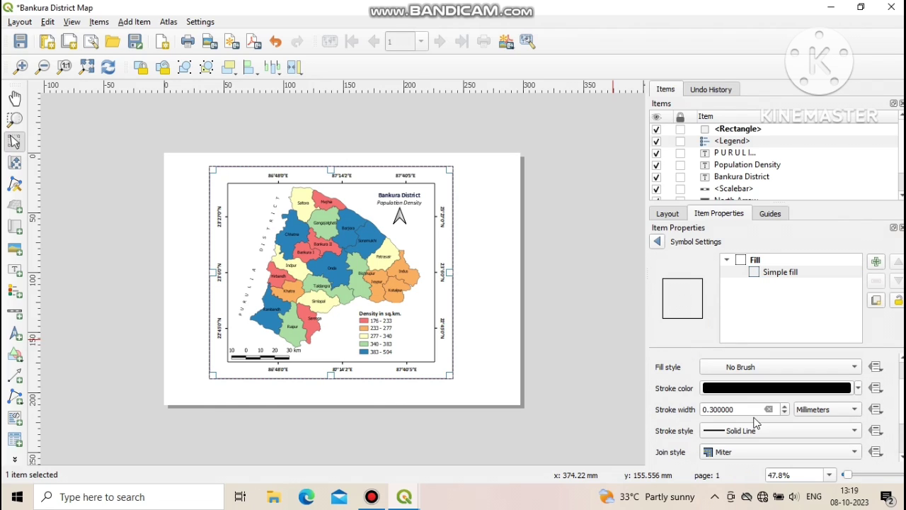
{"action": "left_click", "coordinate": [785, 406]}
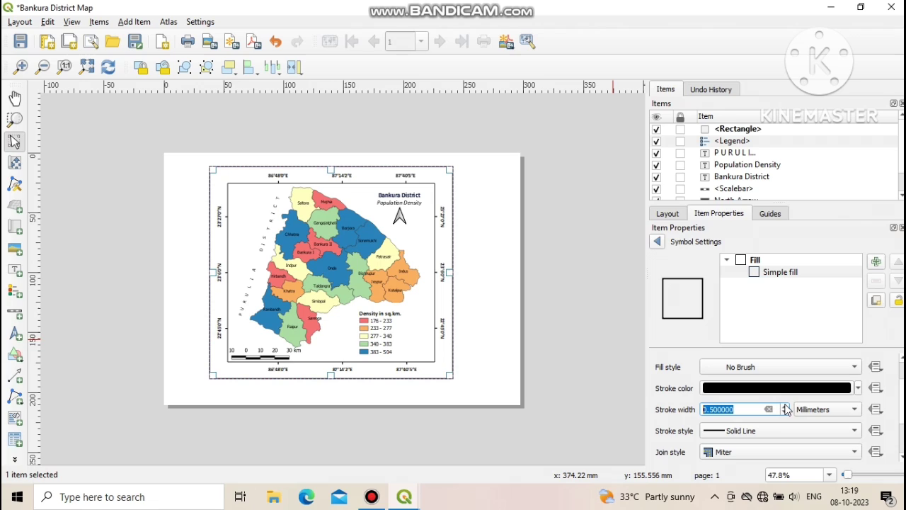
{"action": "left_click", "coordinate": [784, 406]}
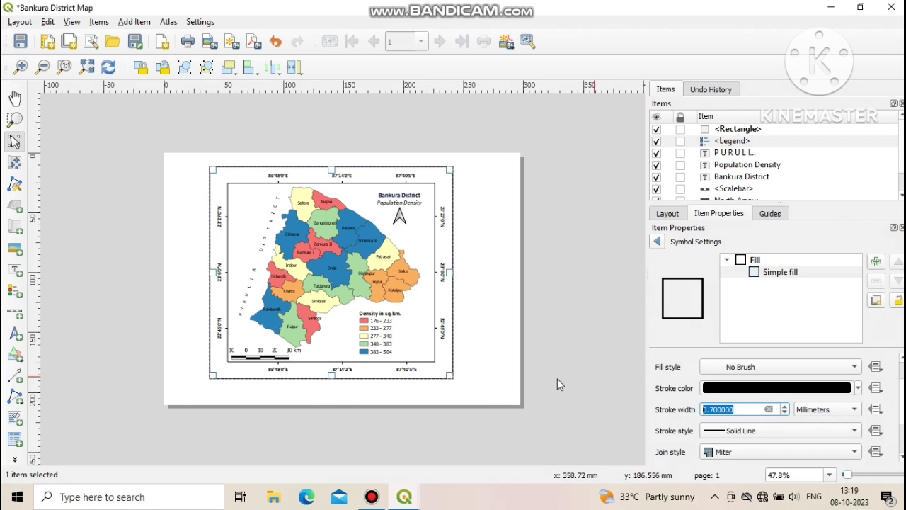
{"action": "scroll", "coordinate": [418, 364], "scroll_direction": "up", "scroll_amount": 1}
{"action": "scroll", "coordinate": [556, 363], "scroll_direction": "down", "scroll_amount": 1}
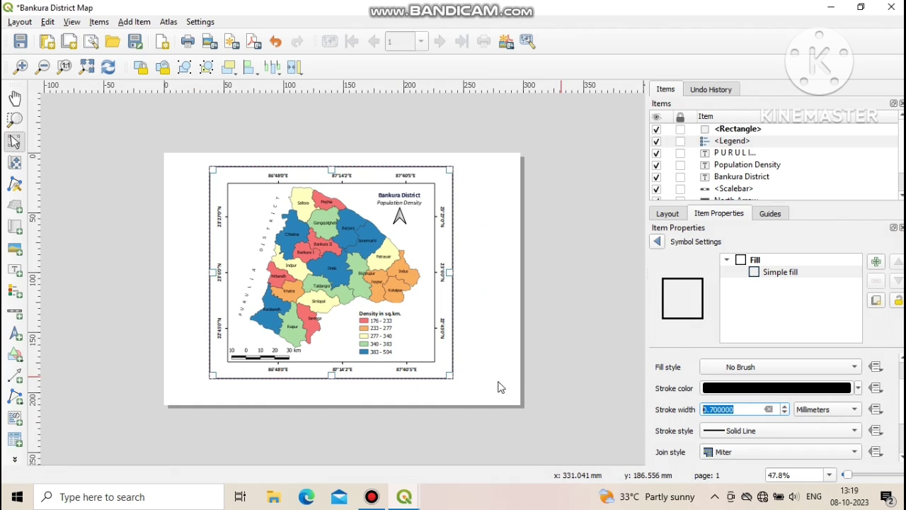
{"action": "left_click", "coordinate": [491, 376]}
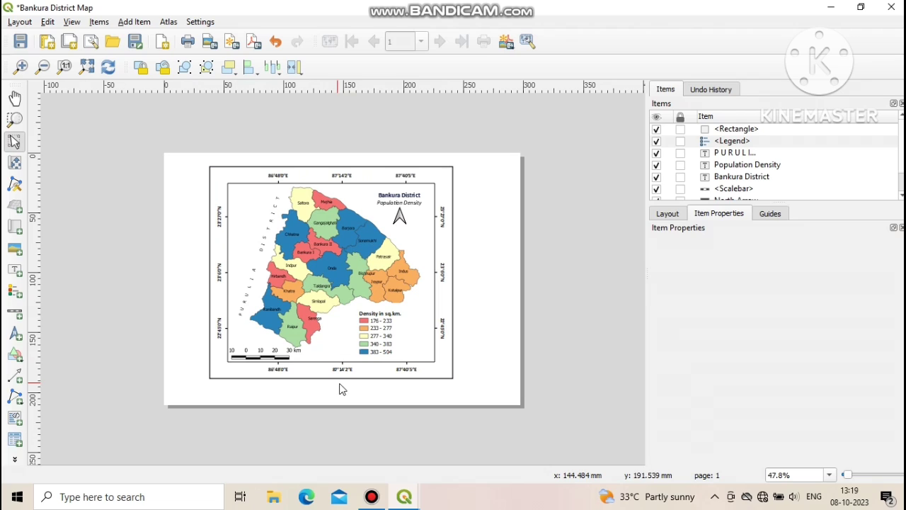
{"action": "left_click", "coordinate": [426, 311]}
{"action": "left_click", "coordinate": [463, 283]}
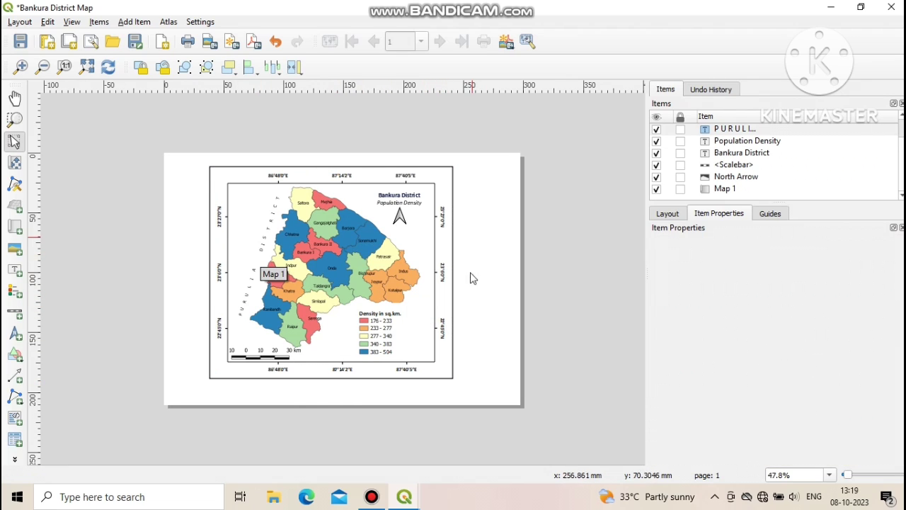
{"action": "scroll", "coordinate": [477, 307], "scroll_direction": "up", "scroll_amount": 1}
{"action": "scroll", "coordinate": [478, 306], "scroll_direction": "down", "scroll_amount": 1}
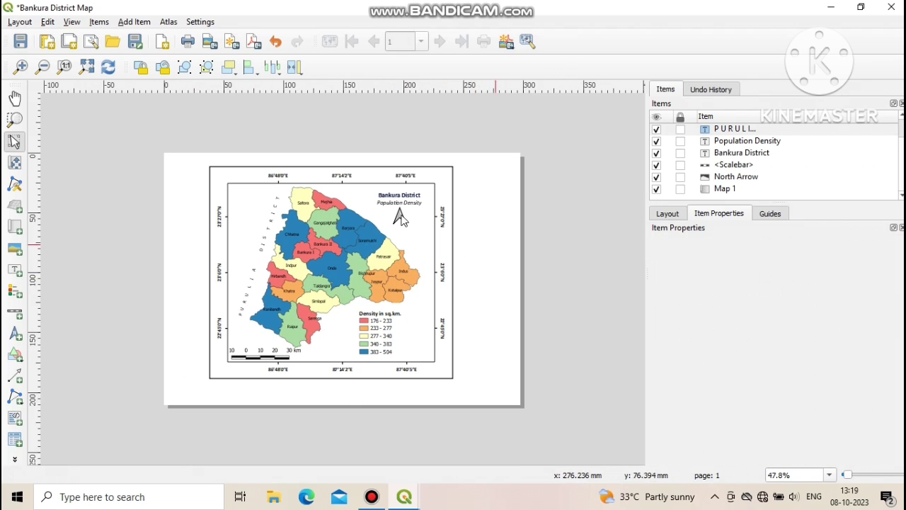
Step: Export the layout as a 300 dpi JPEG 'Bankura District Map' in the Bankura folder
{"action": "left_click", "coordinate": [19, 22]}
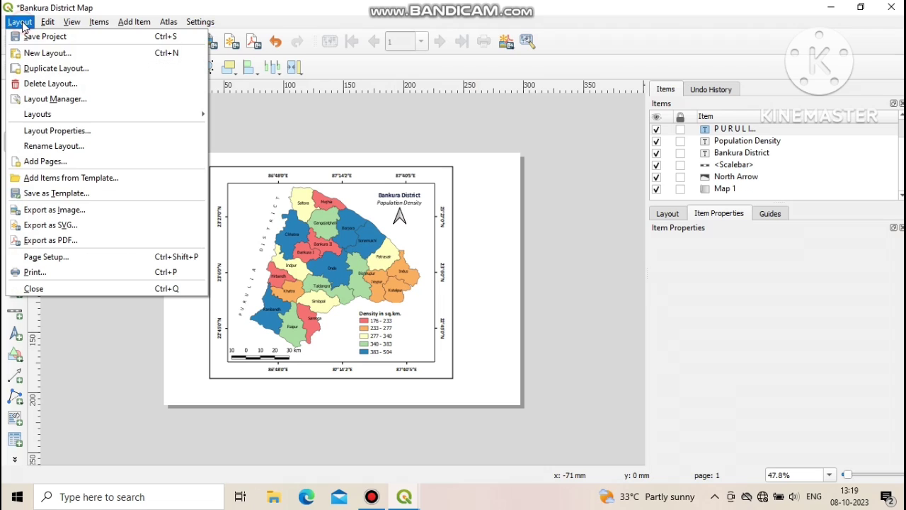
{"action": "left_click", "coordinate": [61, 210]}
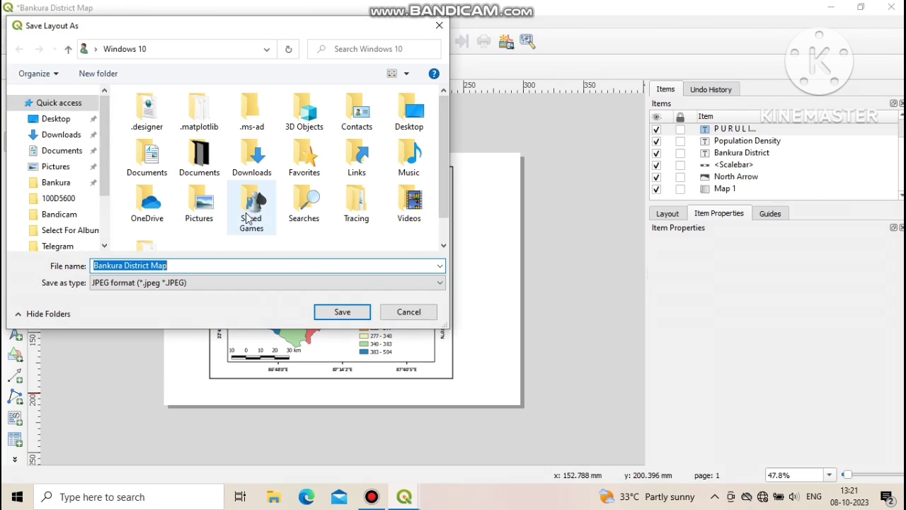
{"action": "left_click", "coordinate": [62, 167]}
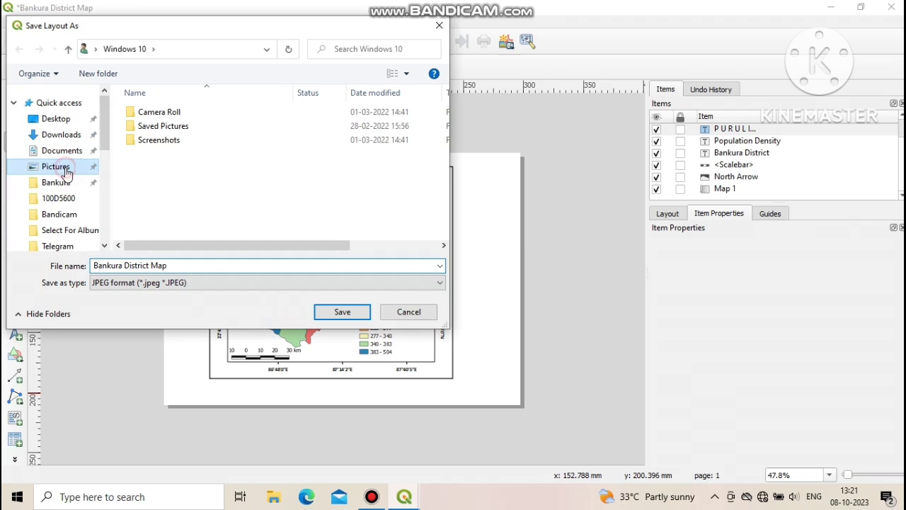
{"action": "left_click", "coordinate": [58, 183]}
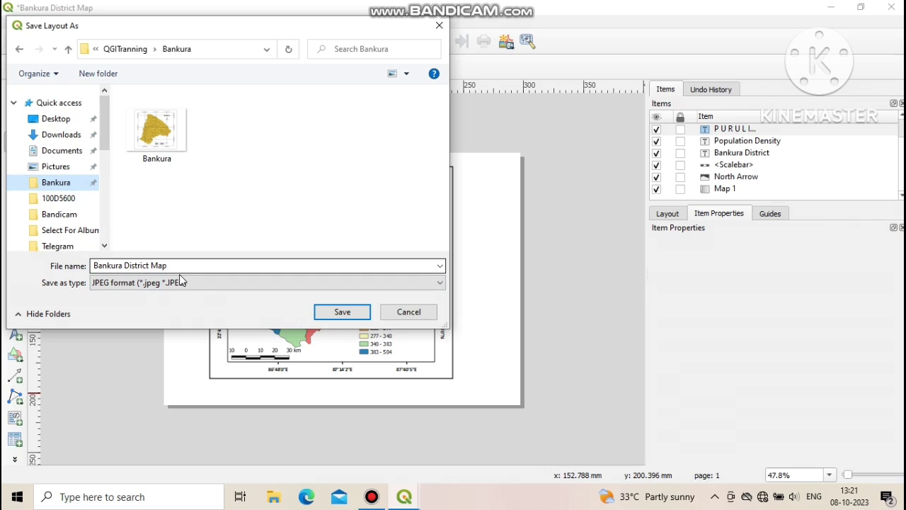
{"action": "left_click", "coordinate": [327, 319]}
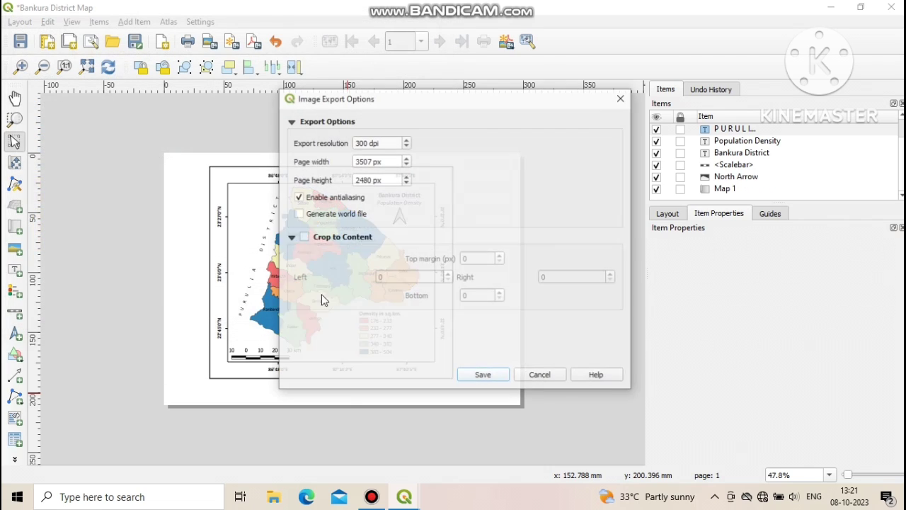
{"action": "double_click", "coordinate": [361, 141]}
{"action": "left_click", "coordinate": [380, 145]}
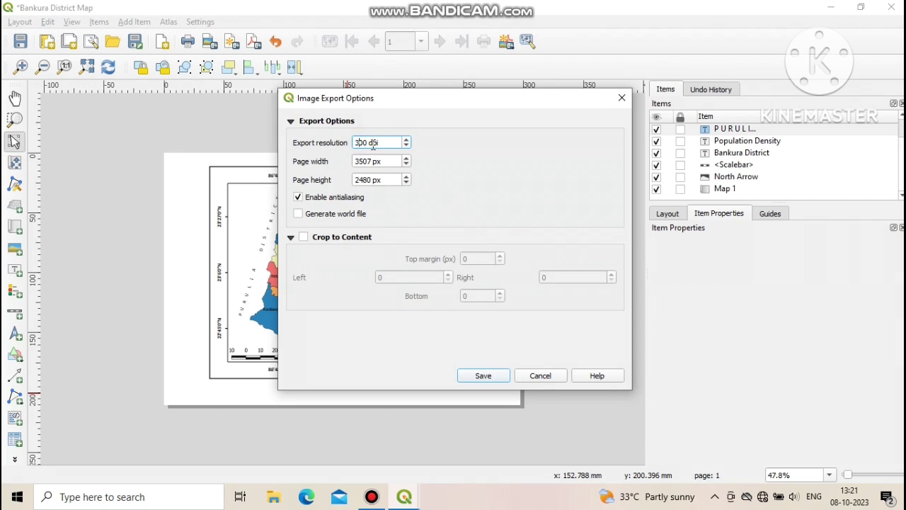
{"action": "left_click", "coordinate": [483, 376]}
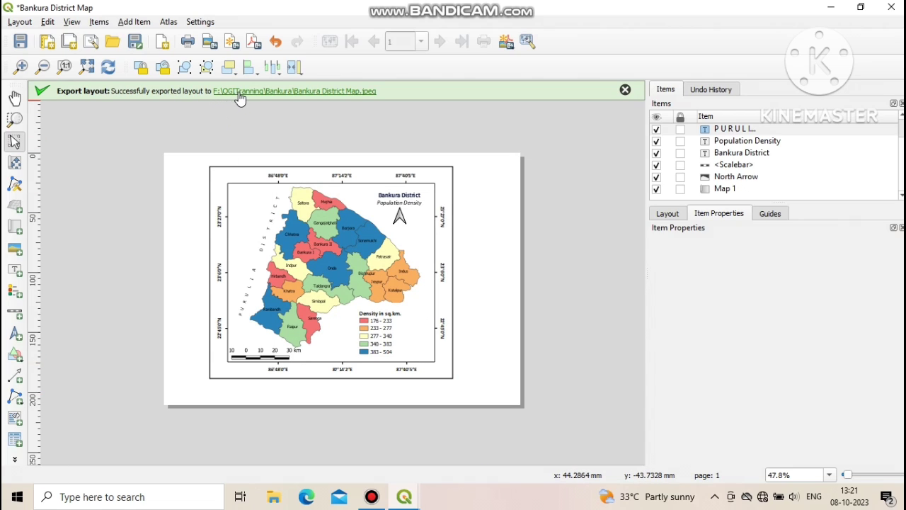
{"action": "left_click", "coordinate": [239, 92]}
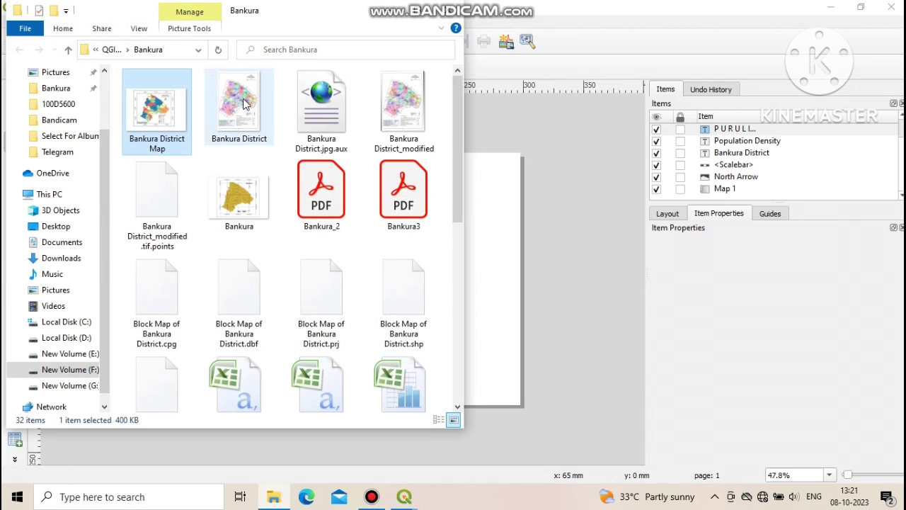
{"action": "double_click", "coordinate": [157, 124]}
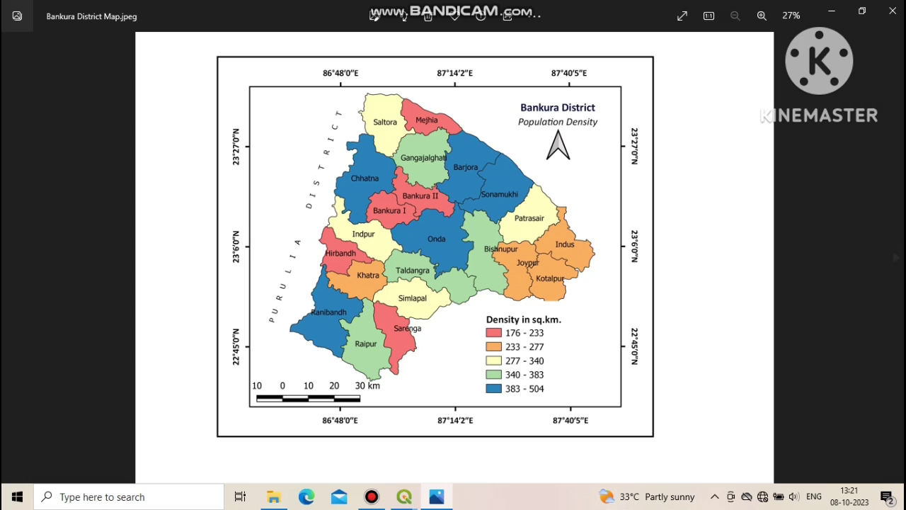
{"action": "left_click", "coordinate": [892, 10]}
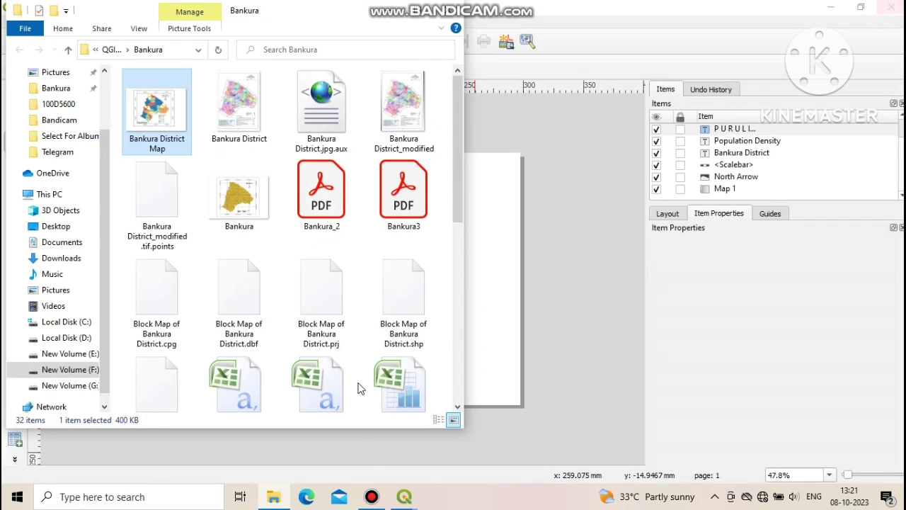
{"action": "left_click", "coordinate": [404, 496]}
Step: Export the layout as PDF 'Bankura District Map 2' in the Bankura folder
{"action": "left_click", "coordinate": [475, 460]}
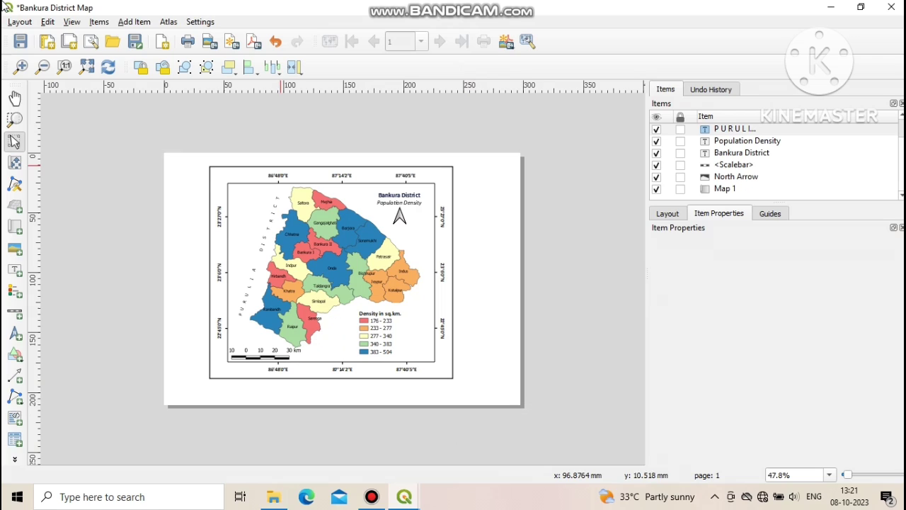
{"action": "left_click", "coordinate": [20, 22]}
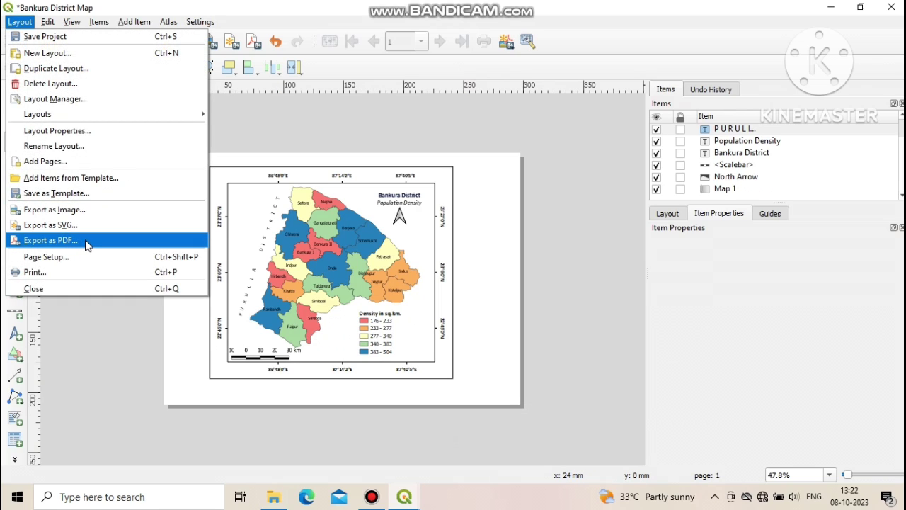
{"action": "left_click", "coordinate": [87, 245]}
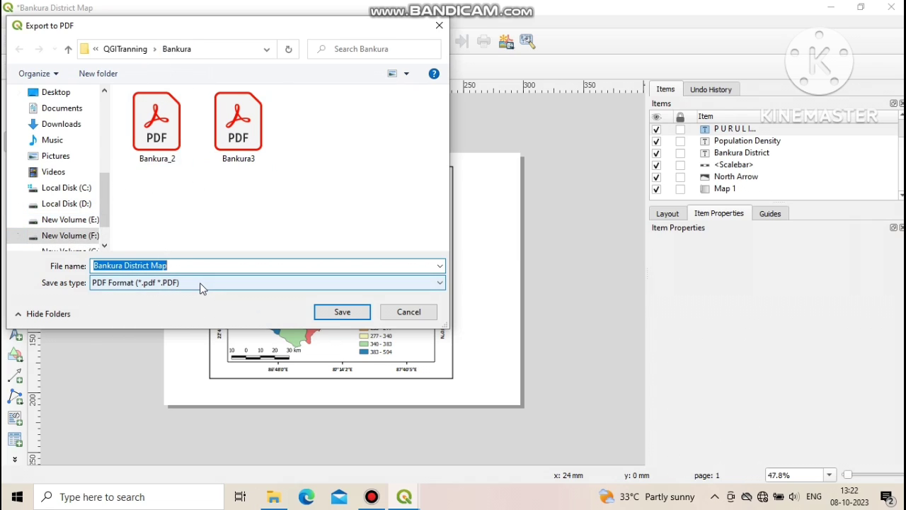
{"action": "left_click", "coordinate": [187, 265]}
{"action": "type", "text": "2"}
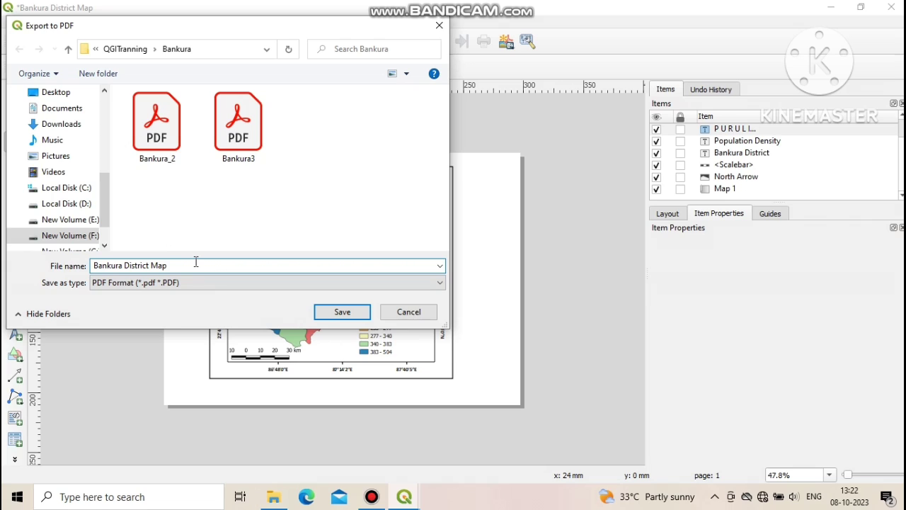
{"action": "left_click", "coordinate": [337, 311]}
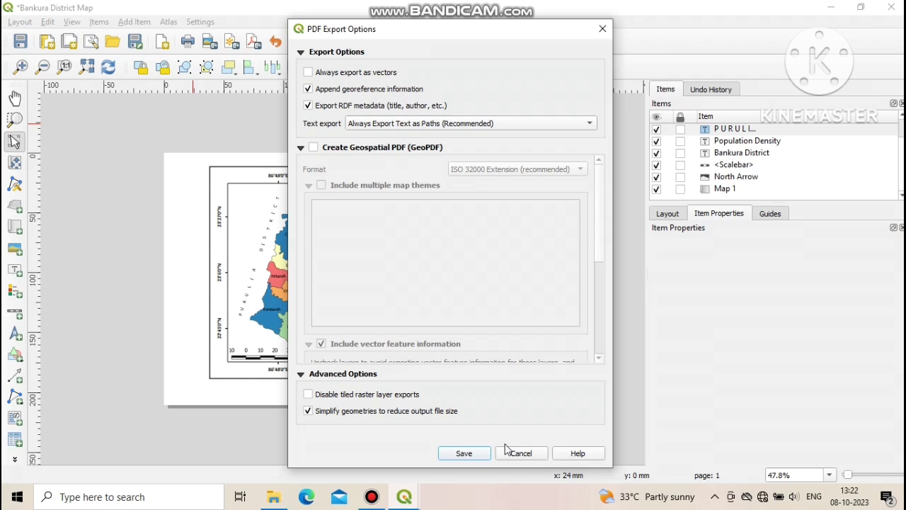
{"action": "left_click", "coordinate": [473, 455]}
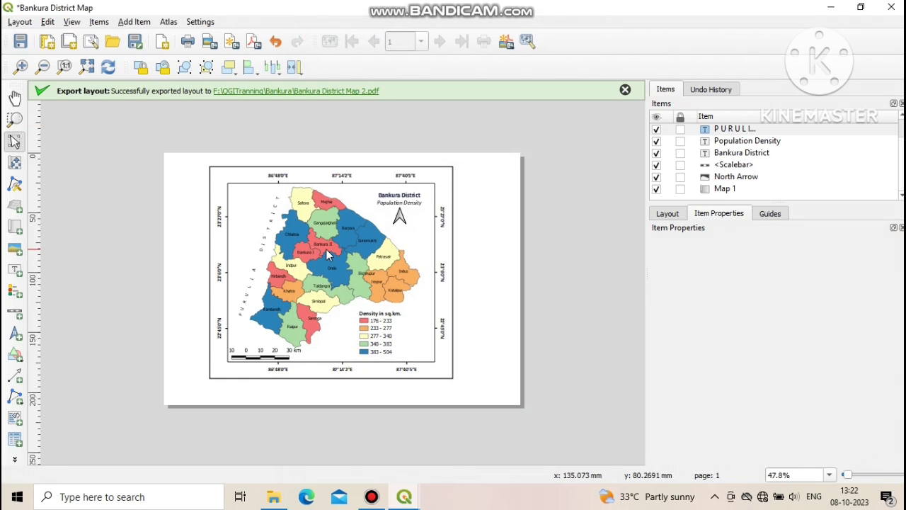
Step: Open the exported Bankura District Map 2.pdf from its folder in Adobe Acrobat
{"action": "left_click", "coordinate": [325, 94]}
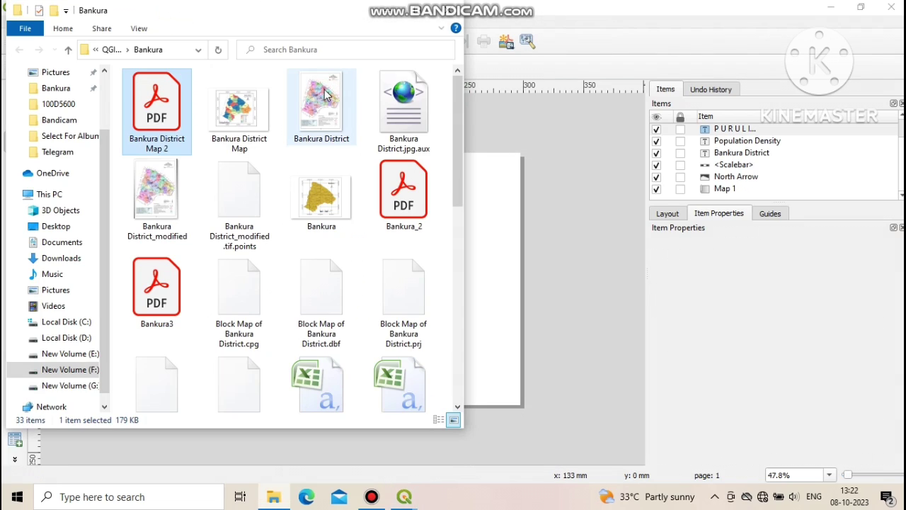
{"action": "double_click", "coordinate": [157, 137]}
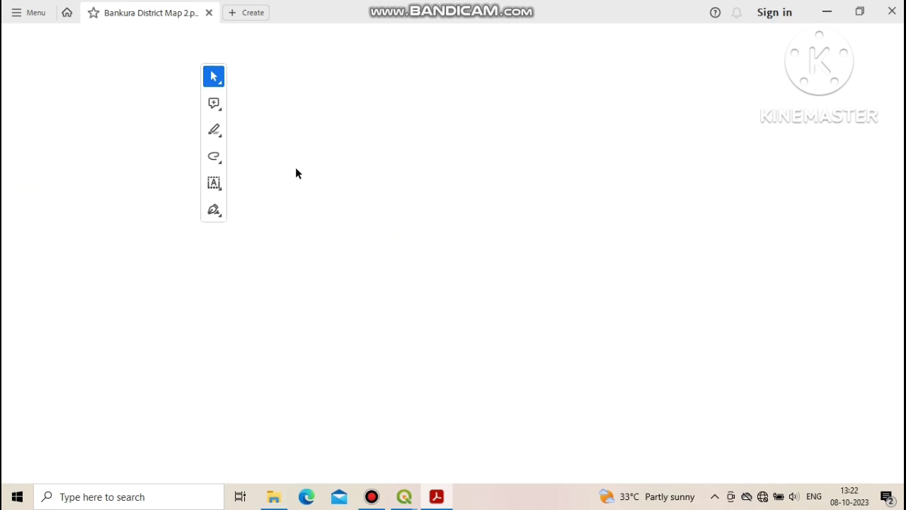